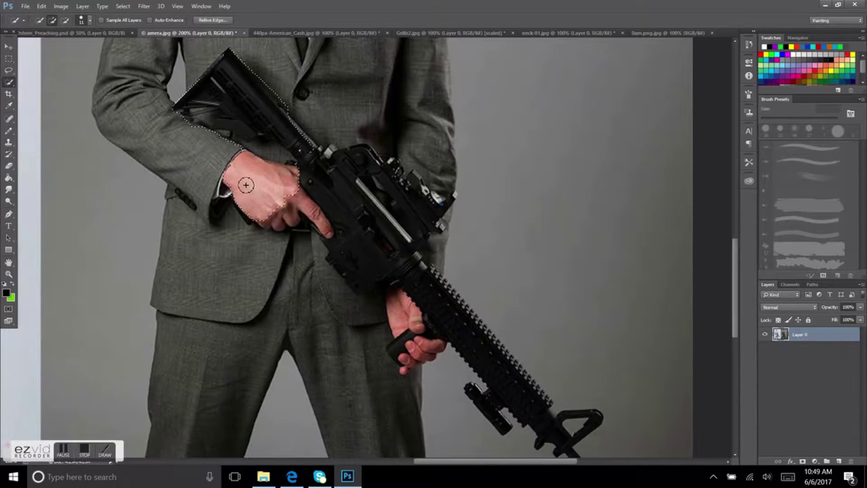
# Quick-select the rifle and hand, then drag them onto the preacher photo as a new layer.
pyautogui.moveTo(245, 184)
pyautogui.mouseDown()
pyautogui.moveTo(415, 187)
pyautogui.moveTo(434, 235)
pyautogui.mouseUp()
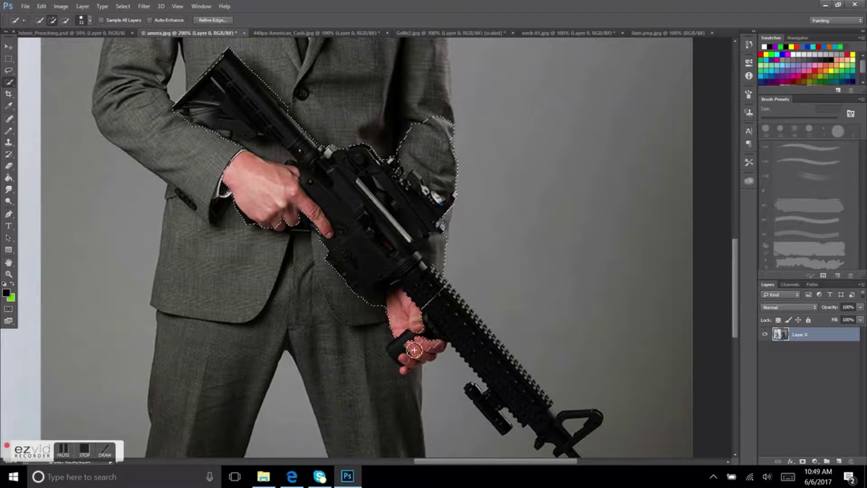
pyautogui.scroll(-3, 434, 235)
pyautogui.moveTo(612, 385); pyautogui.dragTo(581, 306)
pyautogui.scroll(2, 452, 289)
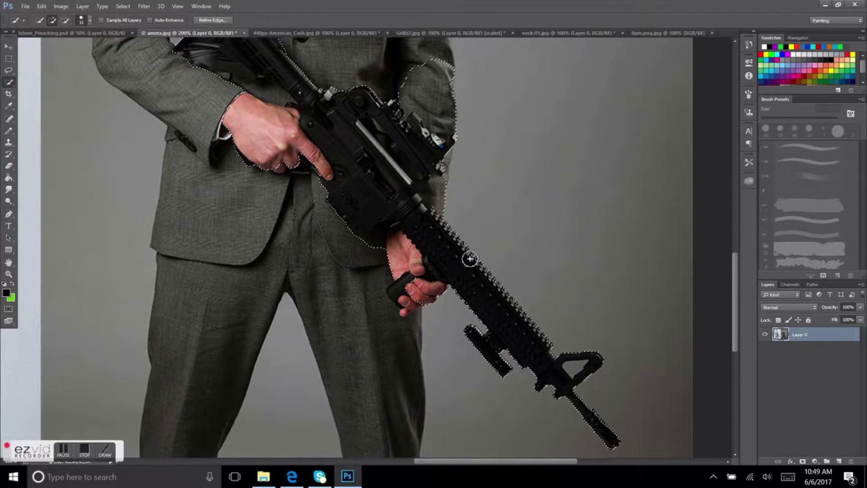
pyautogui.scroll(1, 474, 262)
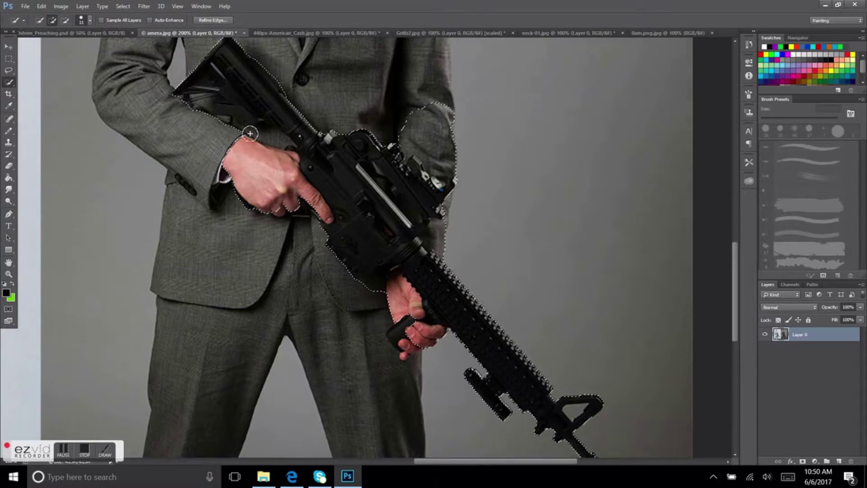
pyautogui.press('v')
pyautogui.moveTo(473, 263)
pyautogui.mouseDown()
pyautogui.moveTo(119, 34)
pyautogui.moveTo(316, 271)
pyautogui.mouseUp()
# Rotate the rifle across the preacher's body and enlarge it slightly to fit his hands.
pyautogui.hotkey('ctrl', 't')
pyautogui.moveTo(504, 201); pyautogui.dragTo(449, 161)
pyautogui.press('Return')
pyautogui.hotkey('ctrl', 't')
pyautogui.moveTo(572, 243); pyautogui.dragTo(587, 234)
pyautogui.moveTo(510, 44)
pyautogui.mouseDown()
pyautogui.moveTo(571, 199)
pyautogui.moveTo(416, 54)
pyautogui.mouseUp()
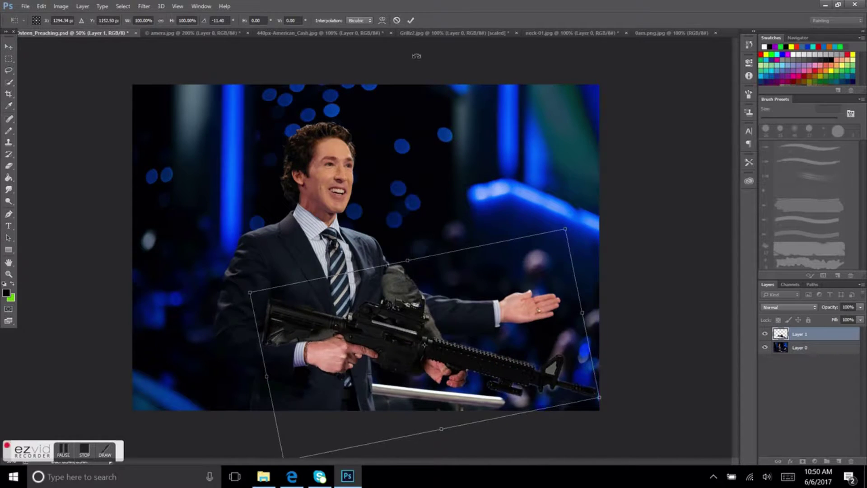
# Commit the rifle transform, erase the grey sleeve above it, and nudge the layer up-left.
pyautogui.press('Return')
pyautogui.hotkey('ctrl', '1')
pyautogui.click(9, 166)
pyautogui.moveTo(357, 91); pyautogui.dragTo(311, 127)
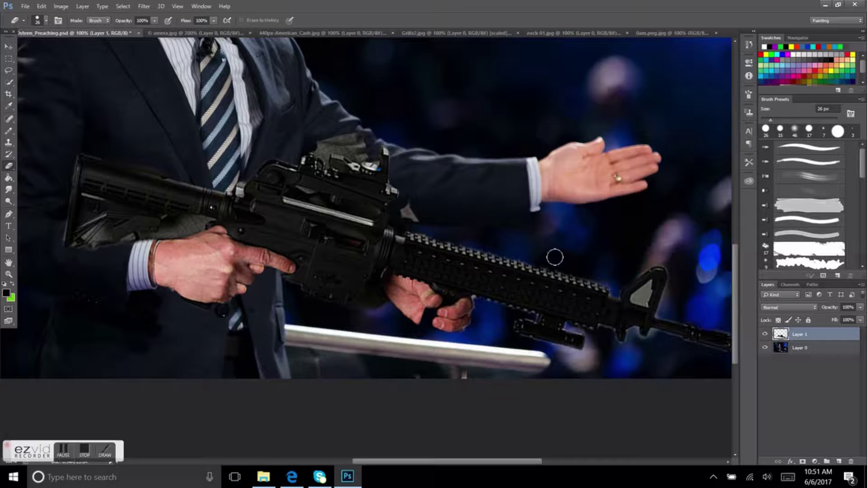
pyautogui.press('v')
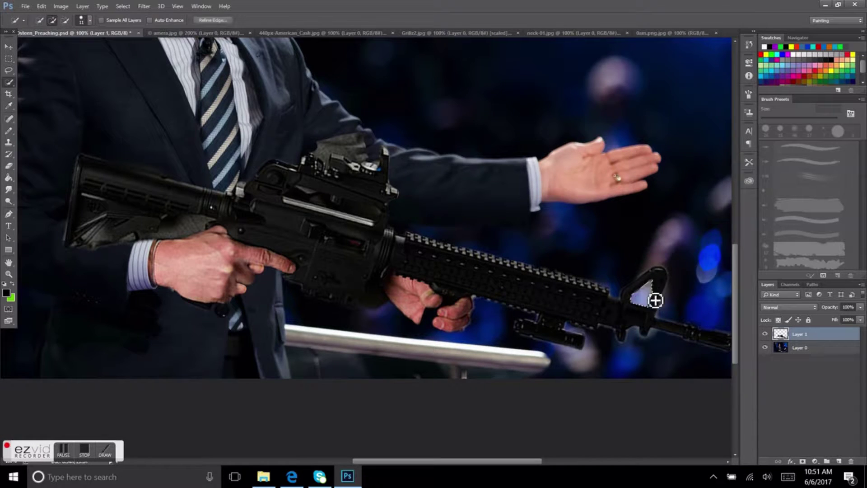
pyautogui.moveTo(174, 271); pyautogui.dragTo(170, 267)
pyautogui.press('e')
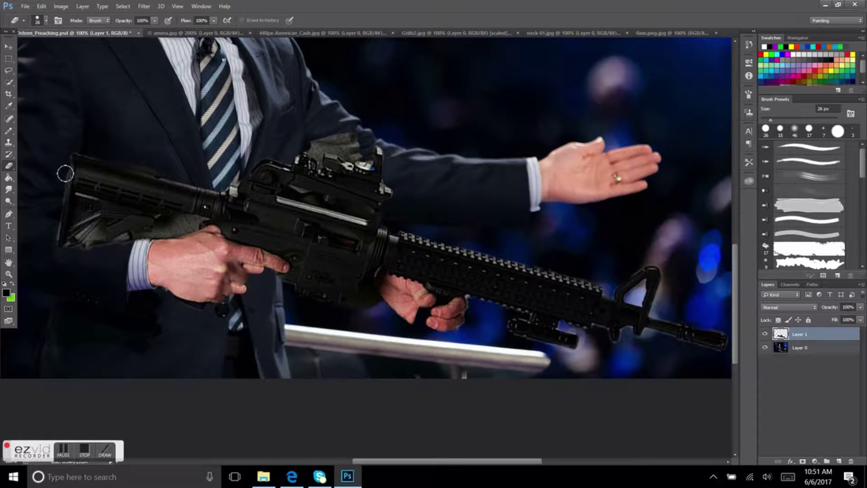
# Erase the stray fingertips near the rifle barrel with a 7 px brush.
pyautogui.scroll(-3, 362, 85)
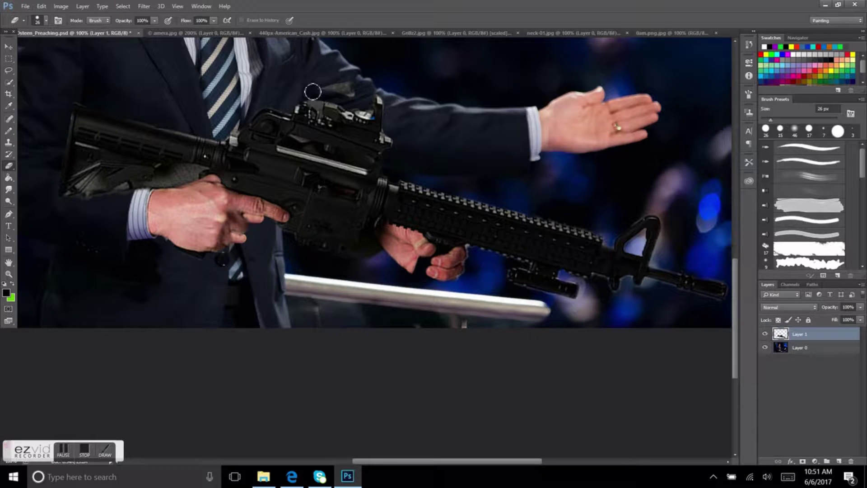
pyautogui.rightClick(402, 146)
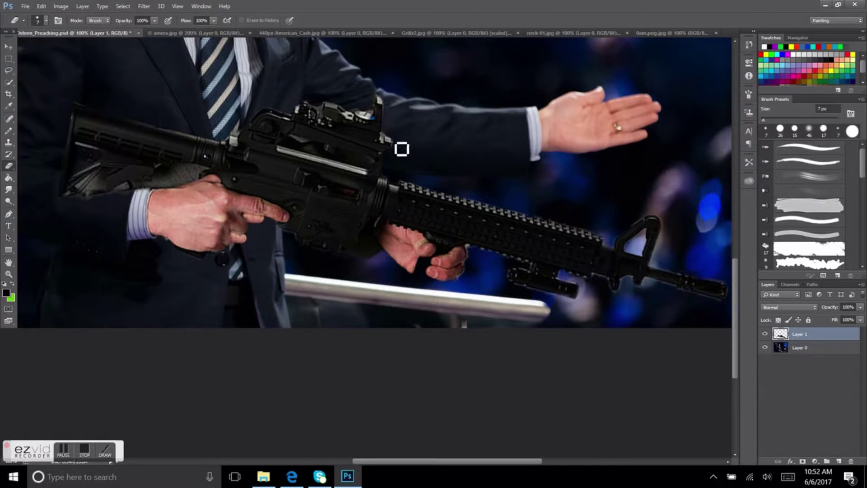
pyautogui.scroll(3, 452, 204)
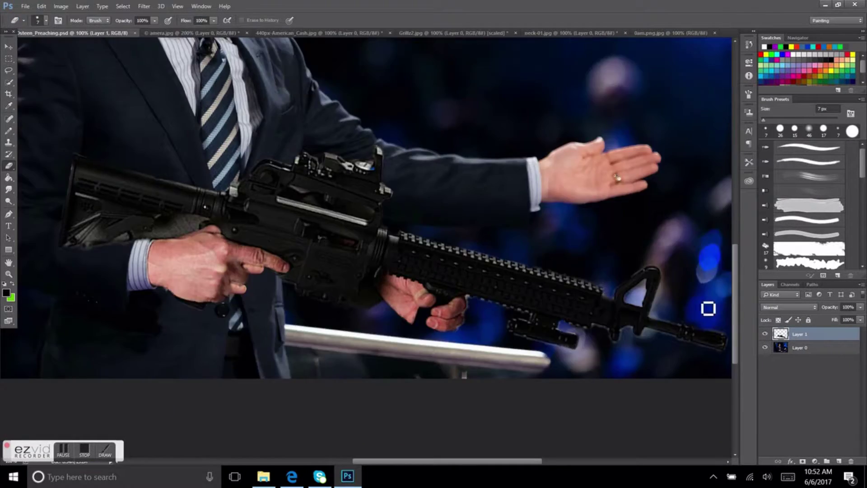
pyautogui.scroll(-3, 492, 264)
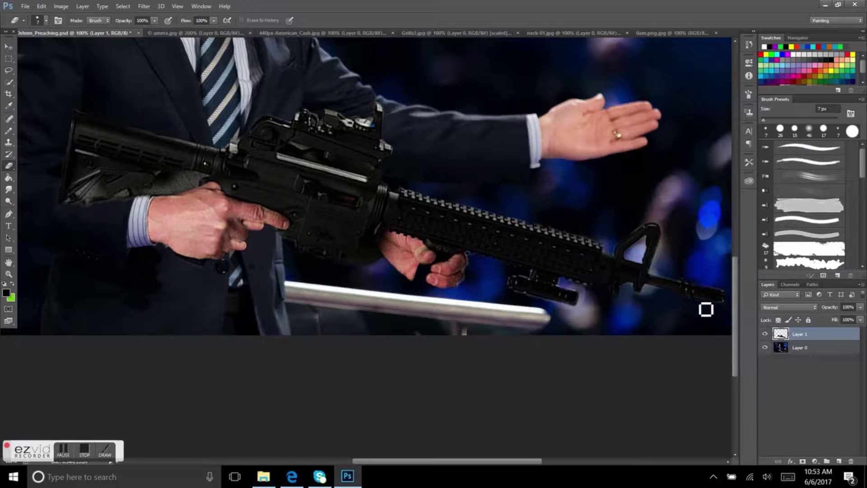
pyautogui.scroll(-2, 483, 244)
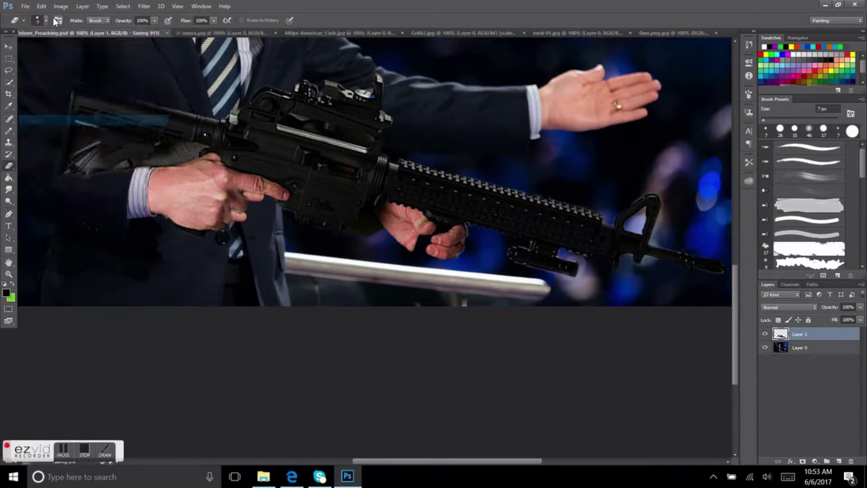
pyautogui.moveTo(385, 204); pyautogui.dragTo(431, 224)
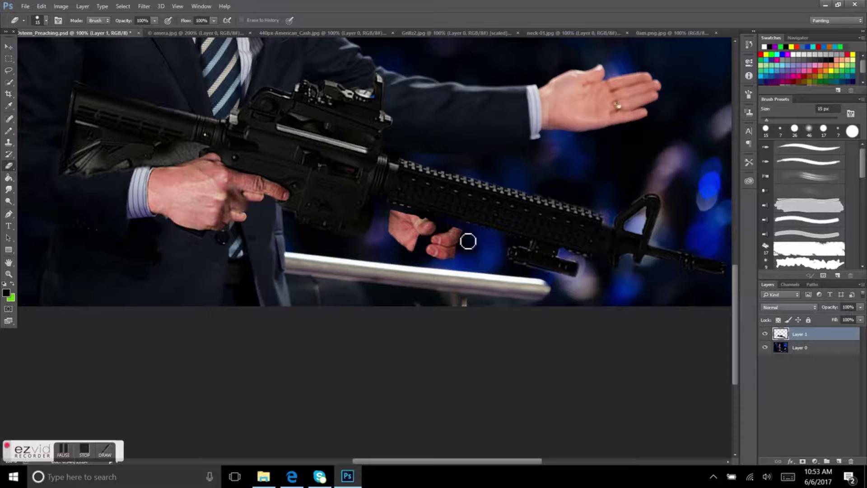
pyautogui.scroll(-2, 519, 270)
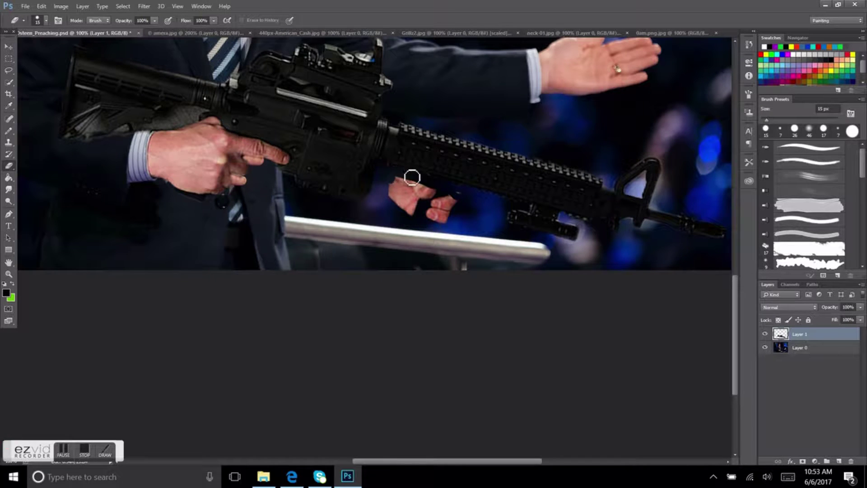
pyautogui.moveTo(414, 179); pyautogui.dragTo(434, 212)
pyautogui.moveTo(393, 190); pyautogui.dragTo(447, 208)
pyautogui.scroll(4, 59, 194)
# Erase the grey sleeve edge over the wrist with a finer eraser brush.
pyautogui.press('v')
pyautogui.press('e')
pyautogui.click(45, 21)
pyautogui.press('Escape')
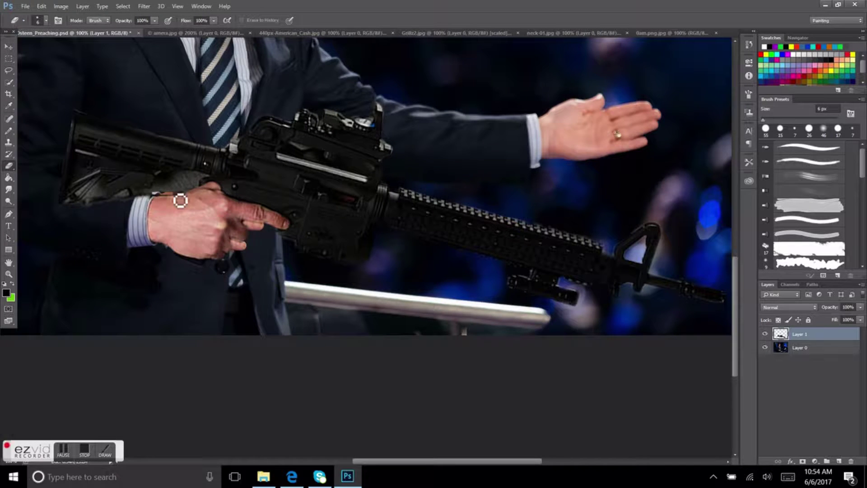
pyautogui.moveTo(204, 189); pyautogui.dragTo(131, 199)
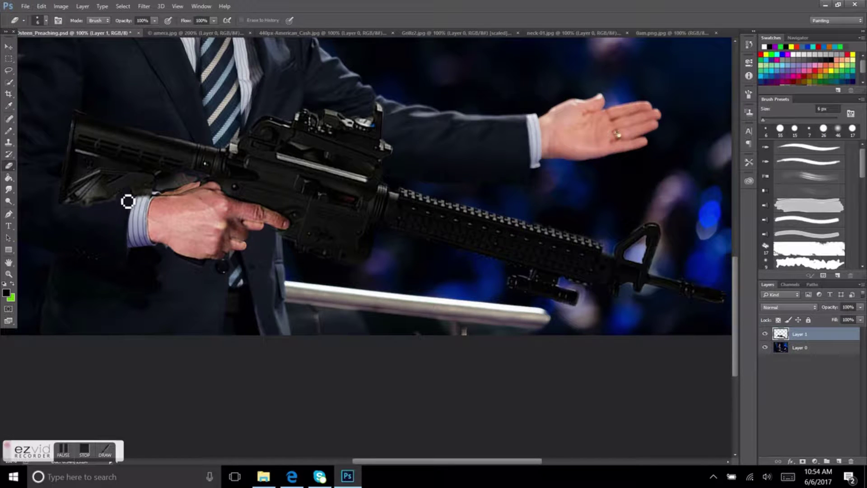
# Alternate between Clone Stamp on the preacher layer and Eraser on the rifle layer.
pyautogui.press('v')
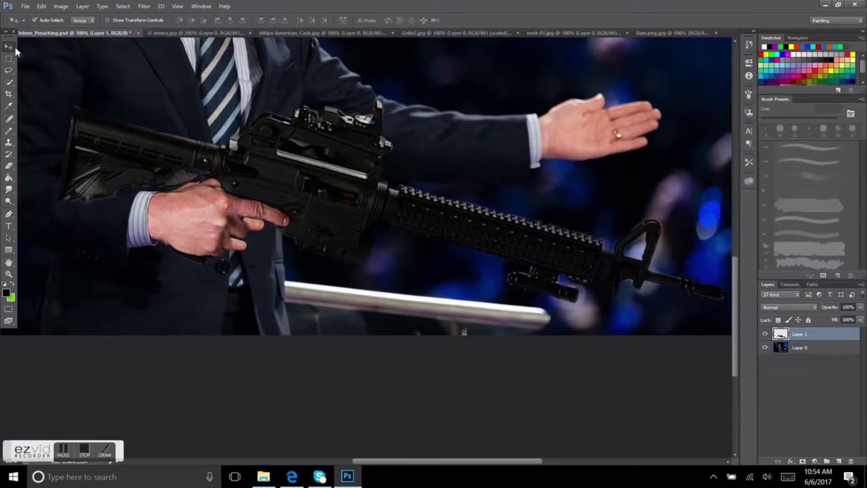
pyautogui.click(828, 348)
pyautogui.press('s')
pyautogui.hotkey('alt', 'f')
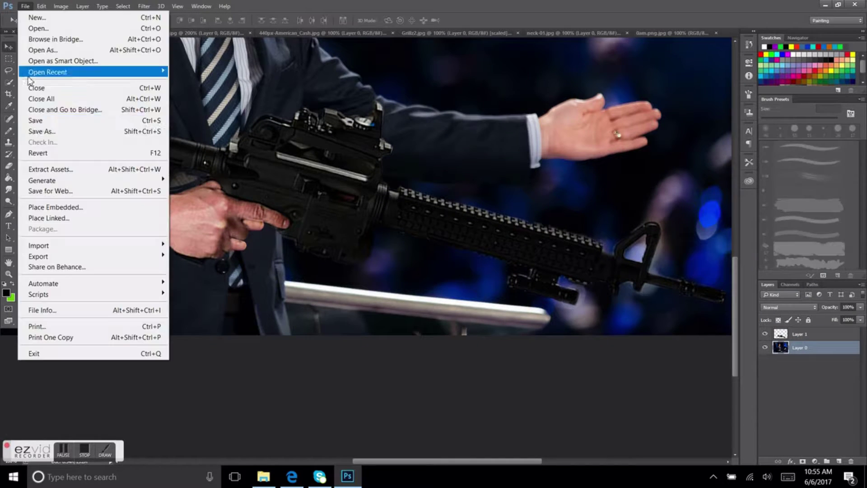
pyautogui.press('Escape')
pyautogui.scroll(-2, 188, 171)
pyautogui.hotkey('alt', ']')
pyautogui.press('e')
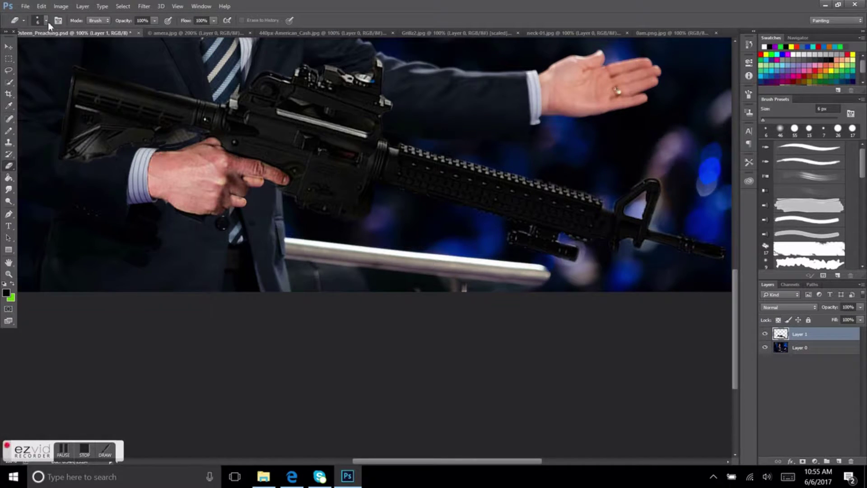
pyautogui.scroll(2, 177, 222)
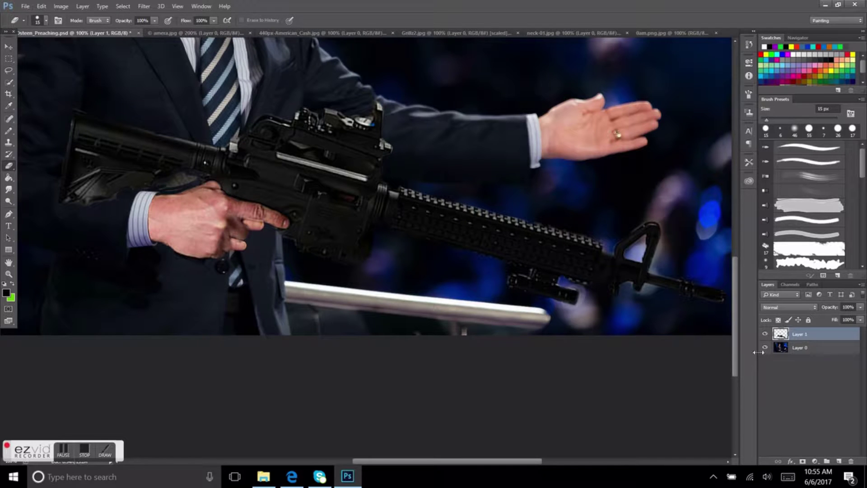
pyautogui.hotkey('alt', '[')
pyautogui.press('s')
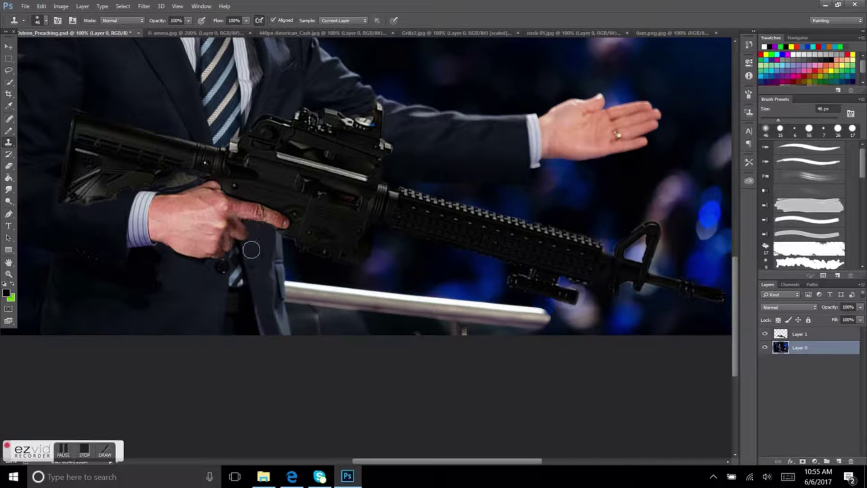
pyautogui.scroll(1, 251, 250)
pyautogui.scroll(3, 248, 280)
pyautogui.hotkey('alt', ']')
pyautogui.press('e')
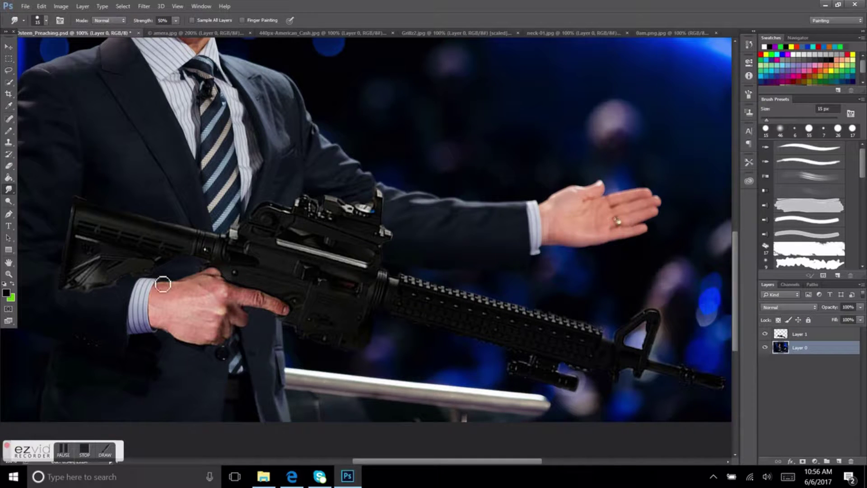
# Save the composite and pan around the image to inspect the rifle placement.
pyautogui.click(25, 6)
pyautogui.click(28, 119)
pyautogui.scroll(1, 128, 317)
pyautogui.moveTo(124, 315); pyautogui.dragTo(75, 323)
pyautogui.scroll(-4, 380, 235)
pyautogui.hscroll(5, 380, 236)
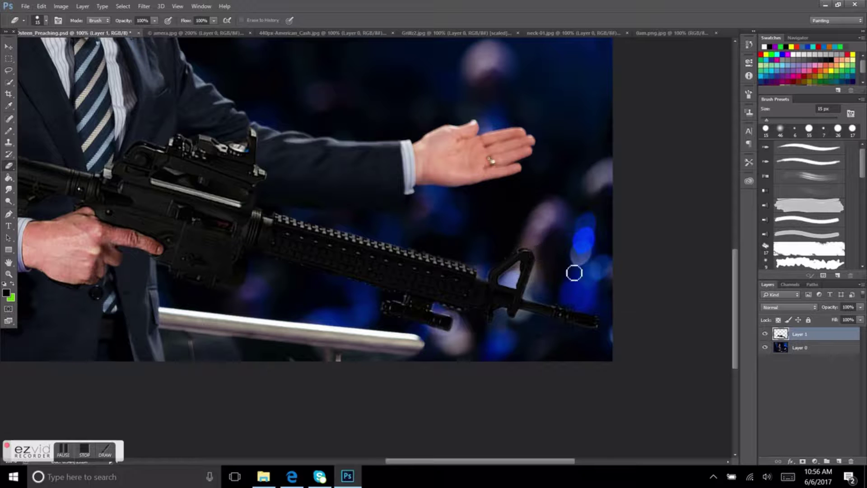
pyautogui.scroll(-1, 339, 227)
pyautogui.hscroll(-6, 204, 217)
pyautogui.scroll(1, 204, 216)
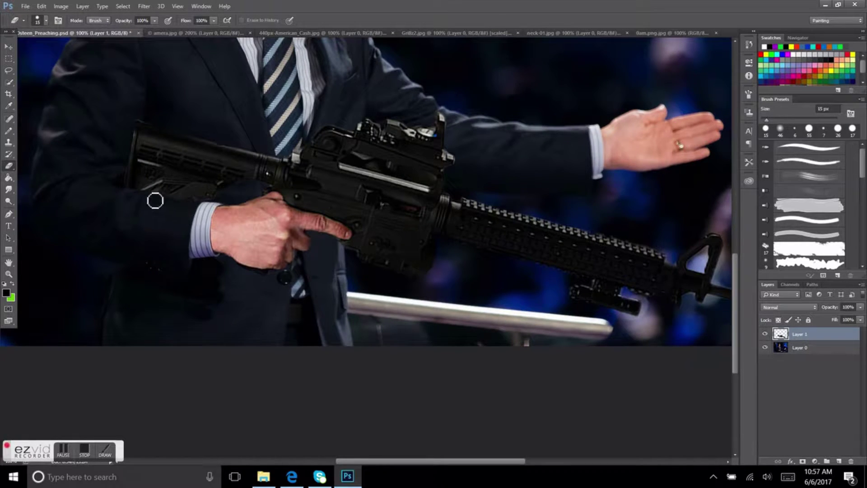
pyautogui.scroll(2, 155, 200)
pyautogui.scroll(1, 155, 200)
pyautogui.press('v')
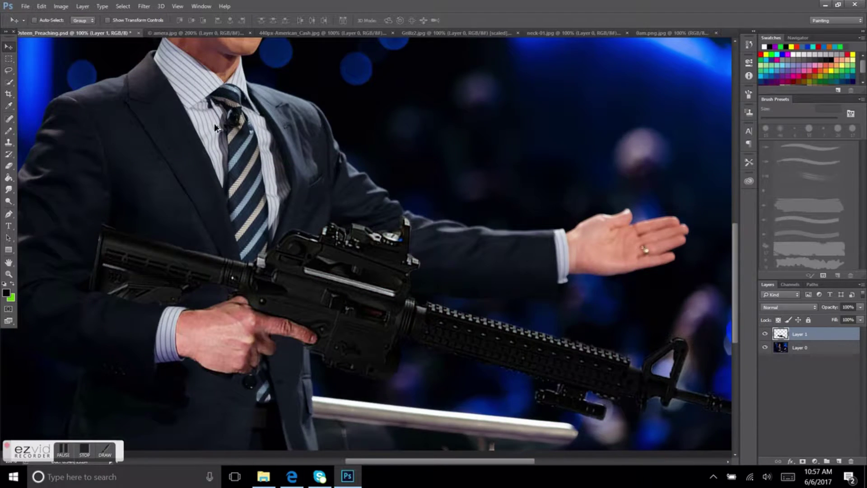
pyautogui.scroll(4, 215, 127)
# Select the preacher's face and neck and lower its contrast with Brightness/Contrast.
pyautogui.hotkey('alt', '[')
pyautogui.press('w')
pyautogui.moveTo(232, 81); pyautogui.dragTo(249, 227)
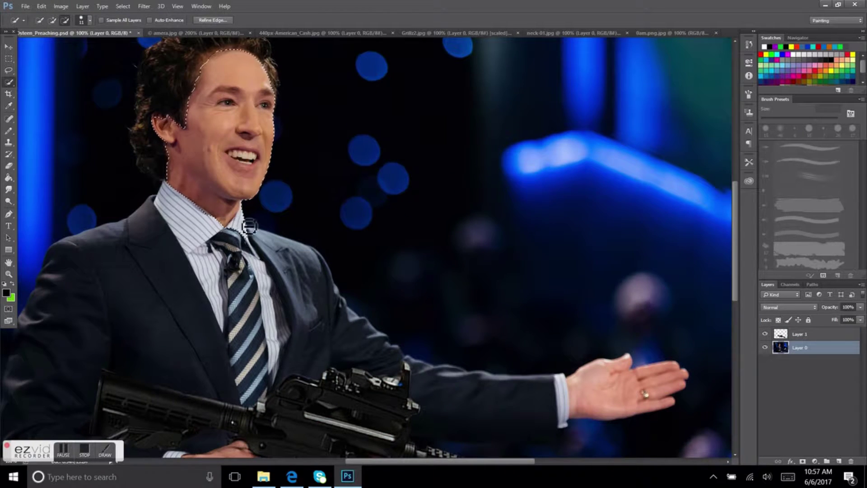
pyautogui.hotkey('alt', 'i')
pyautogui.press('j')
pyautogui.press('c')
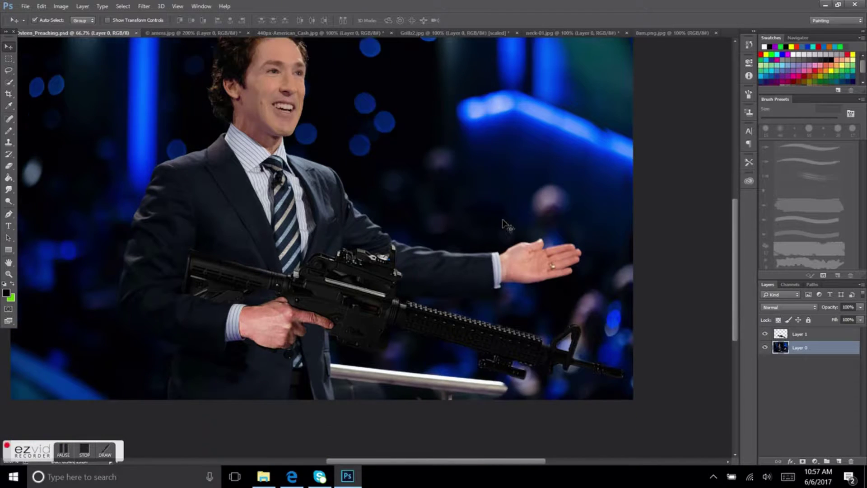
pyautogui.click(26, 7)
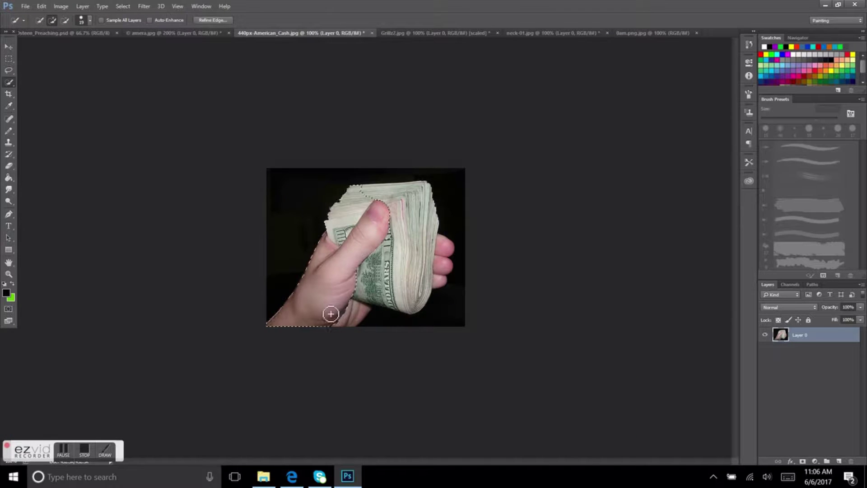
# Extend the selection over the cash hand and drag it onto the preacher's open palm.
pyautogui.moveTo(331, 313); pyautogui.dragTo(398, 271)
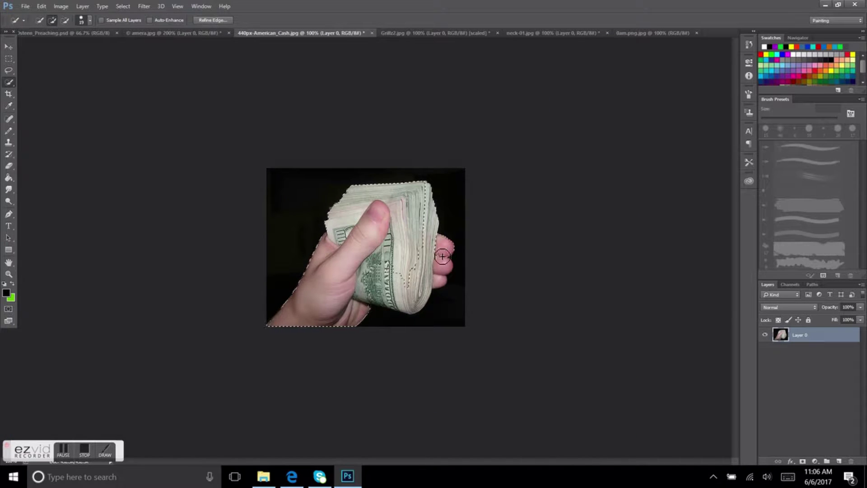
pyautogui.press('v')
pyautogui.moveTo(361, 249); pyautogui.dragTo(542, 243)
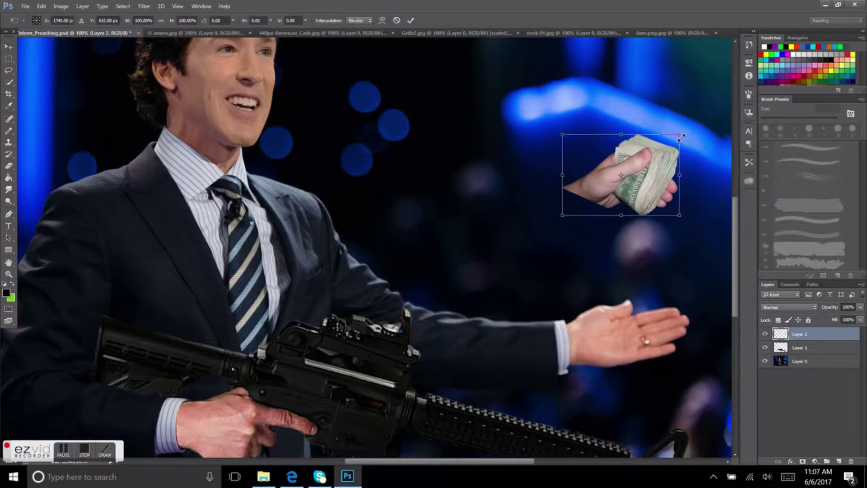
pyautogui.moveTo(640, 182)
pyautogui.mouseDown()
pyautogui.moveTo(641, 322)
pyautogui.moveTo(623, 322)
pyautogui.mouseUp()
# Enlarge the cash hand slightly over the palm, then set up Clone Stamp on the background layer.
pyautogui.hotkey('ctrl', 't')
pyautogui.moveTo(679, 366); pyautogui.dragTo(687, 371)
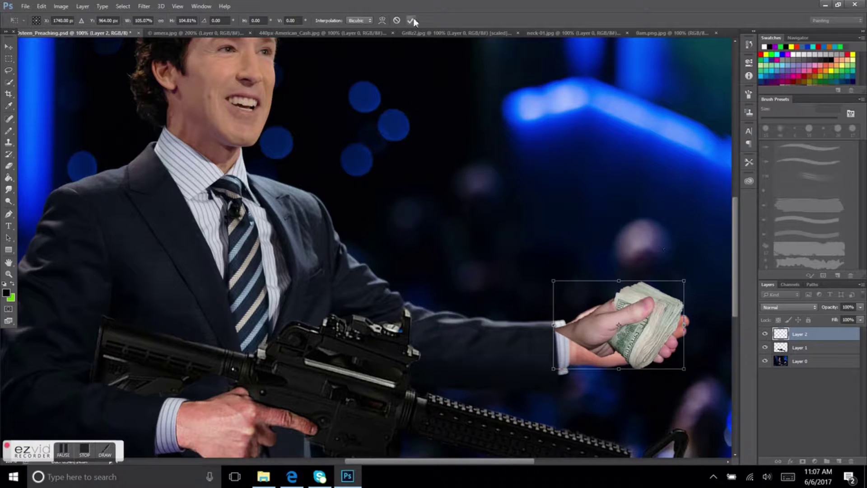
pyautogui.press('Return')
pyautogui.click(800, 361)
pyautogui.press('s')
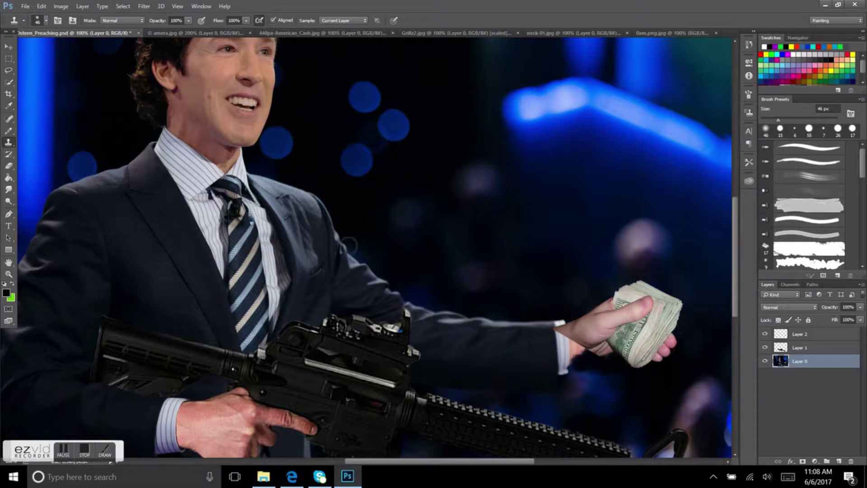
# Smudge the cash stack's edges and erase around the wrist on the cash hand layer.
pyautogui.click(800, 334)
pyautogui.click(8, 190)
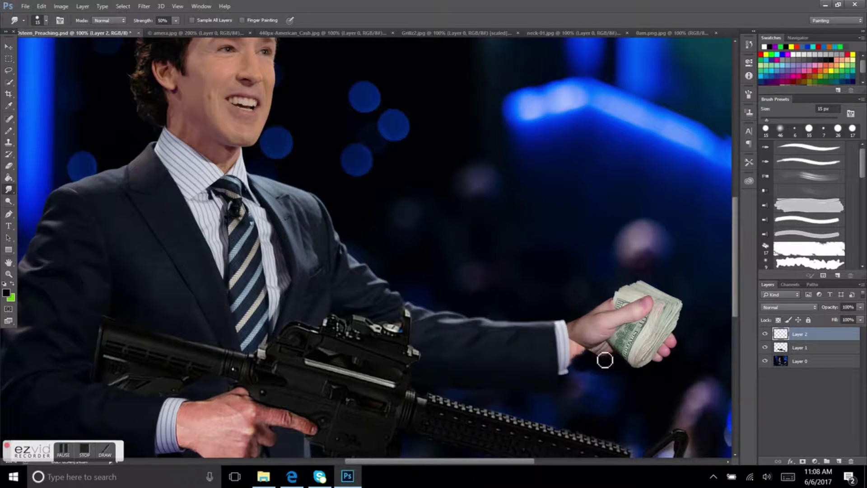
pyautogui.moveTo(676, 312); pyautogui.dragTo(608, 316)
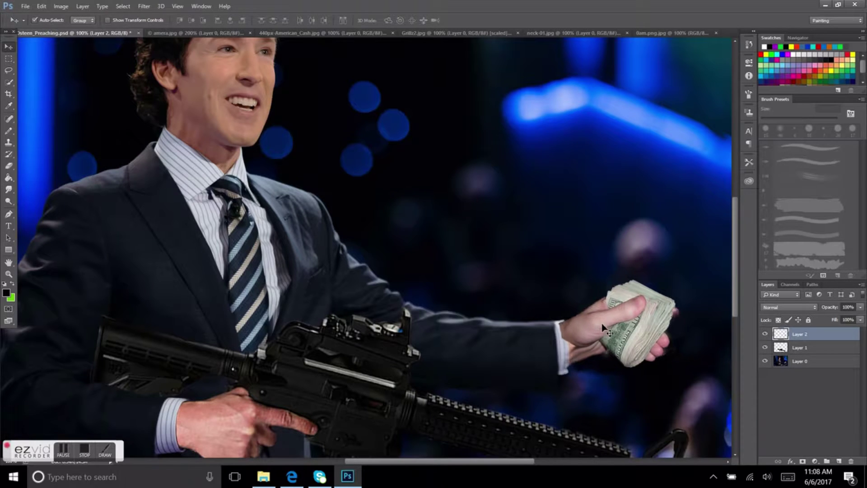
pyautogui.press('e')
pyautogui.moveTo(861, 307); pyautogui.dragTo(823, 316)
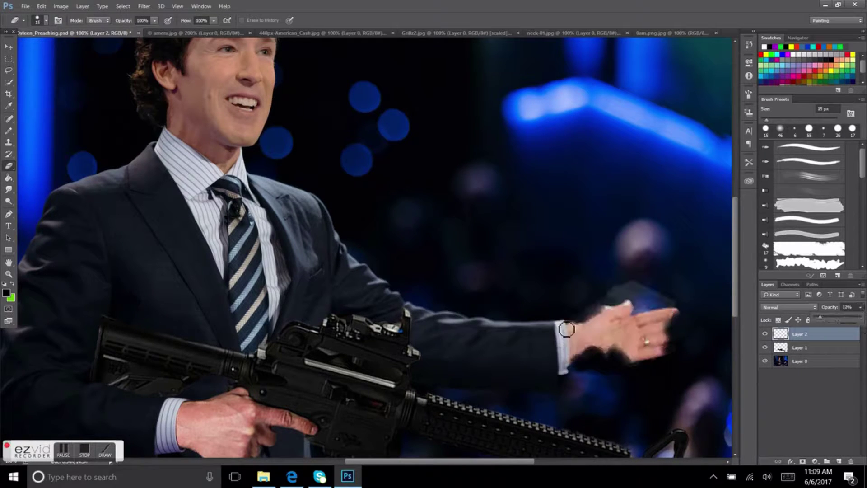
pyautogui.write('100')
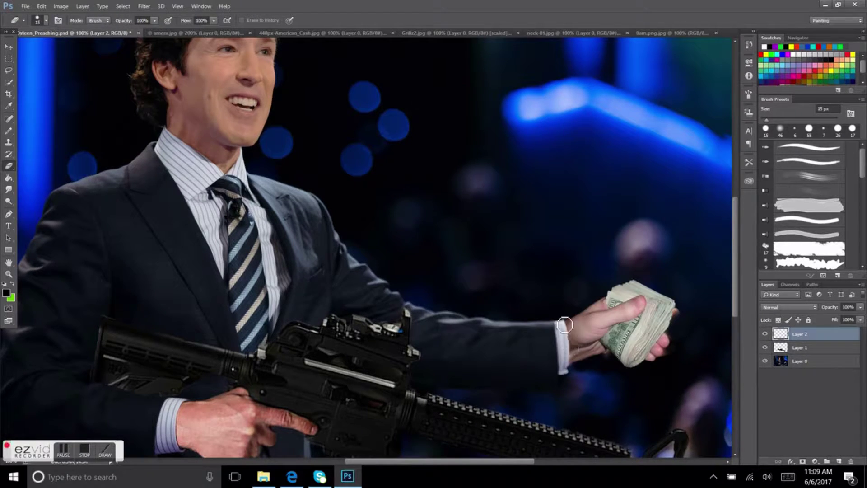
# Reposition the cash hand along the preacher's outstretched arm.
pyautogui.hotkey('alt', '[')
pyautogui.hotkey('alt', '[')
pyautogui.press('r')
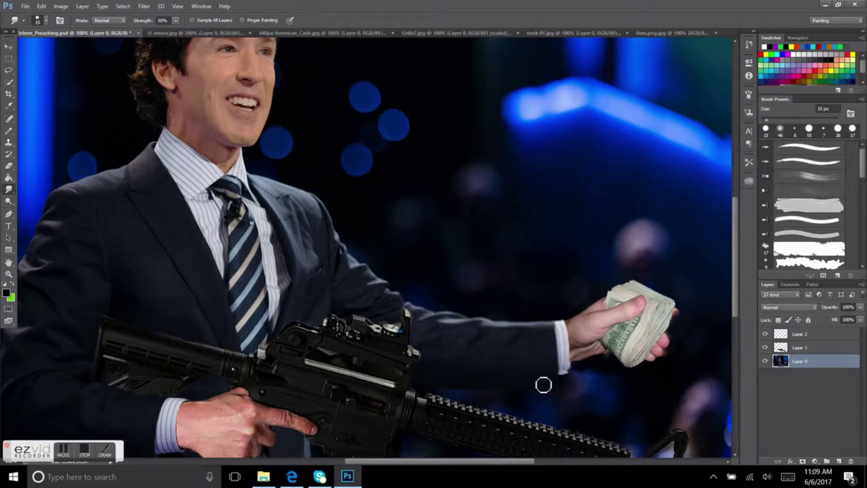
pyautogui.press('s')
pyautogui.scroll(1, 572, 375)
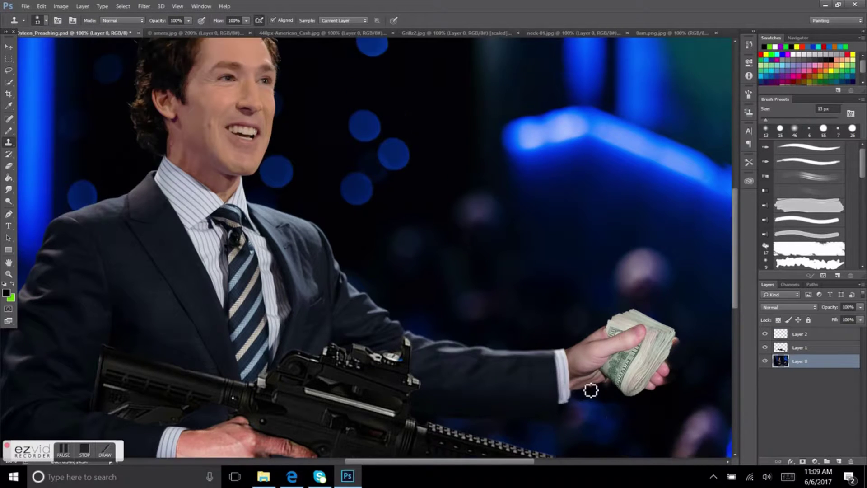
pyautogui.scroll(-2, 572, 375)
pyautogui.hotkey('ctrl', '-')
pyautogui.press('v')
pyautogui.moveTo(523, 253)
pyautogui.mouseDown()
pyautogui.moveTo(542, 171)
pyautogui.moveTo(523, 253)
pyautogui.mouseUp()
pyautogui.hotkey('ctrl', '+')
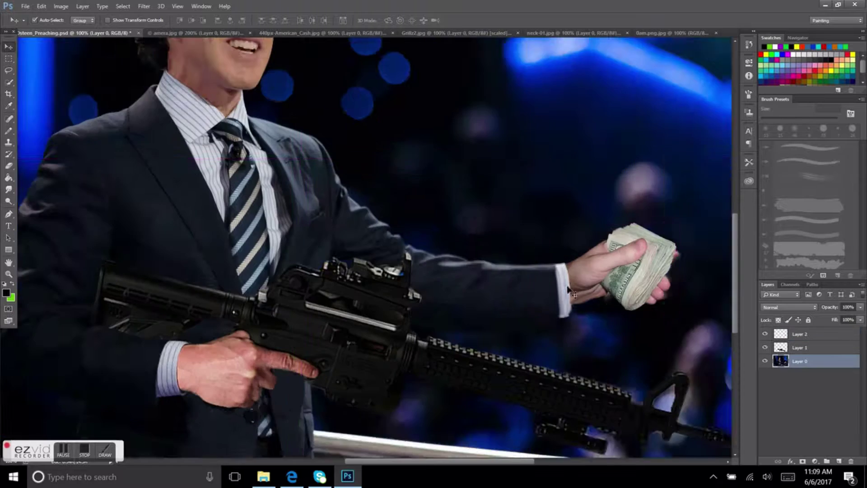
# Work the wrist edges with Eraser and Smudge, and try the Gaussian Blur filter.
pyautogui.hotkey('alt', '[')
pyautogui.hotkey('alt', '[')
pyautogui.press('e')
pyautogui.click(822, 335)
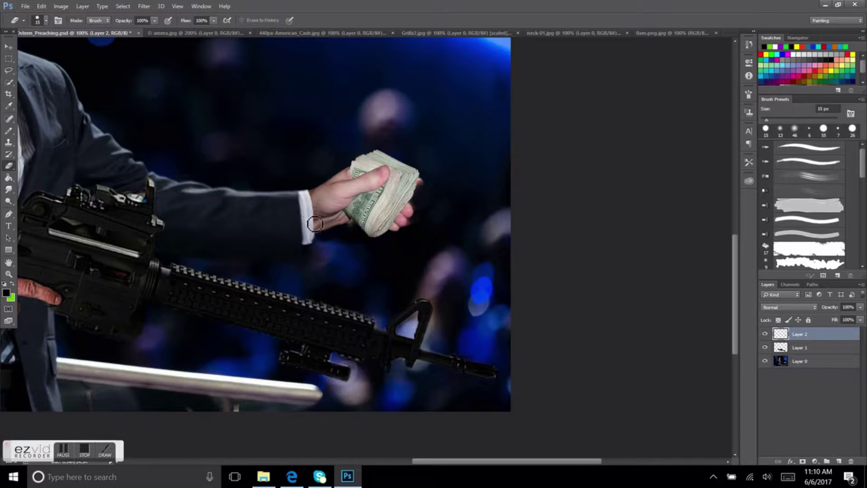
pyautogui.press('r')
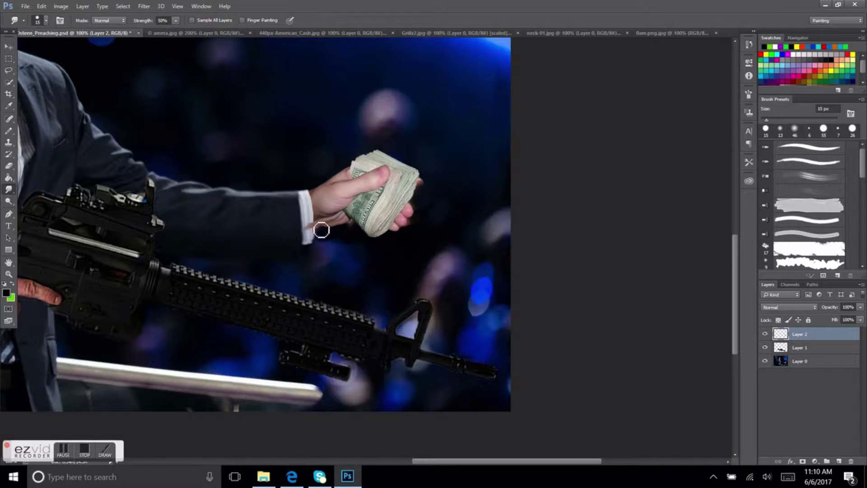
pyautogui.press('e')
pyautogui.press('r')
pyautogui.scroll(2, 72, 212)
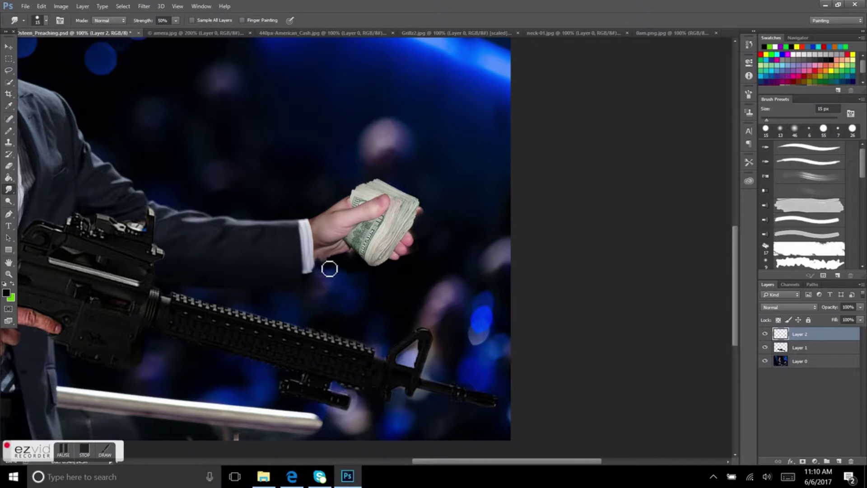
pyautogui.click(144, 6)
pyautogui.click(257, 212)
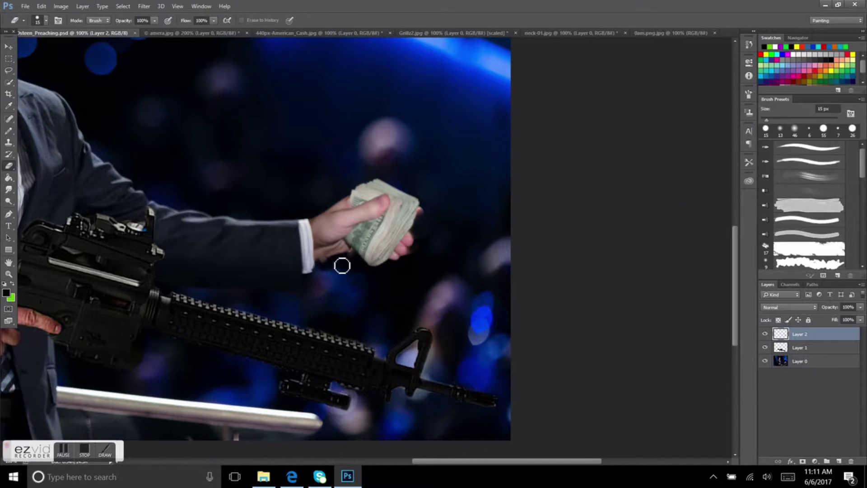
# Smudge near the wrist, dismiss an error message, and adjust the brush size.
pyautogui.click(6, 188)
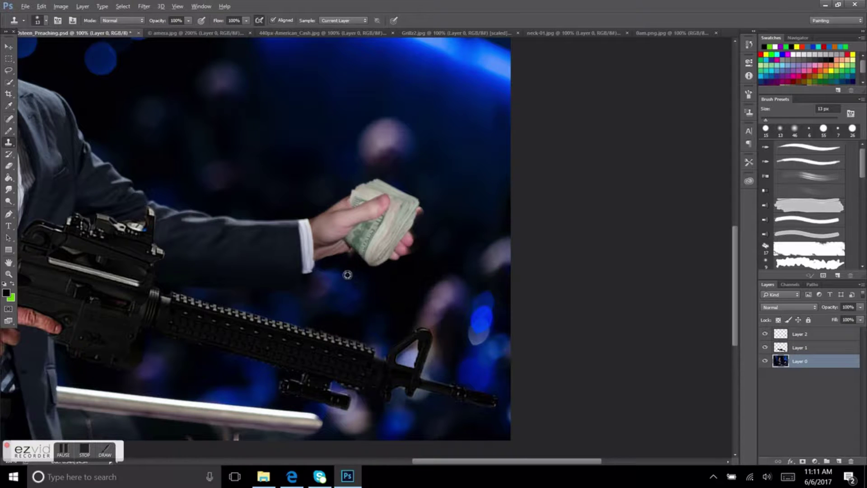
pyautogui.click(359, 292)
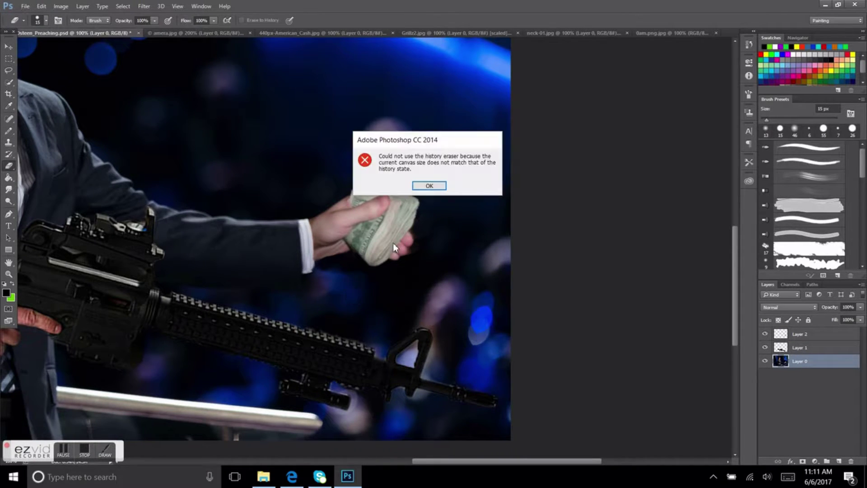
pyautogui.press('Return')
pyautogui.click(45, 20)
pyautogui.click(40, 79)
pyautogui.press('Return')
pyautogui.scroll(-2, 185, 159)
pyautogui.press('[')
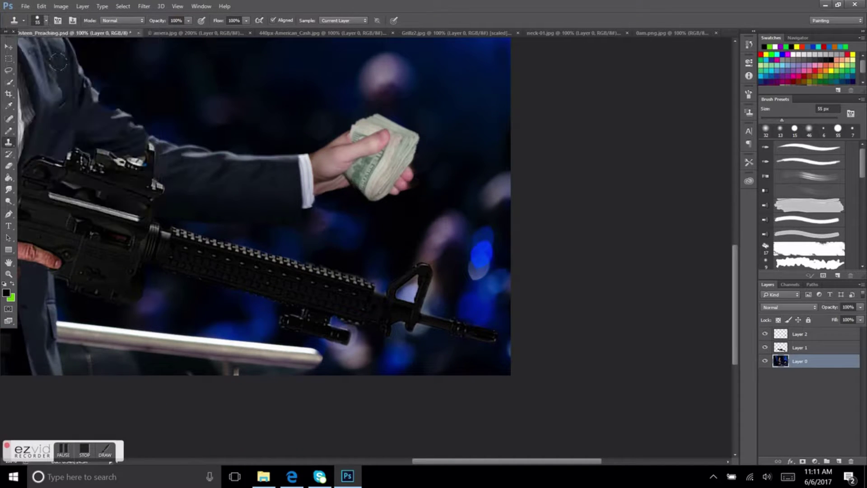
pyautogui.scroll(3, 322, 200)
# Free-transform the cash hand layer and apply it, checking the whole composite.
pyautogui.press('r')
pyautogui.click(799, 334)
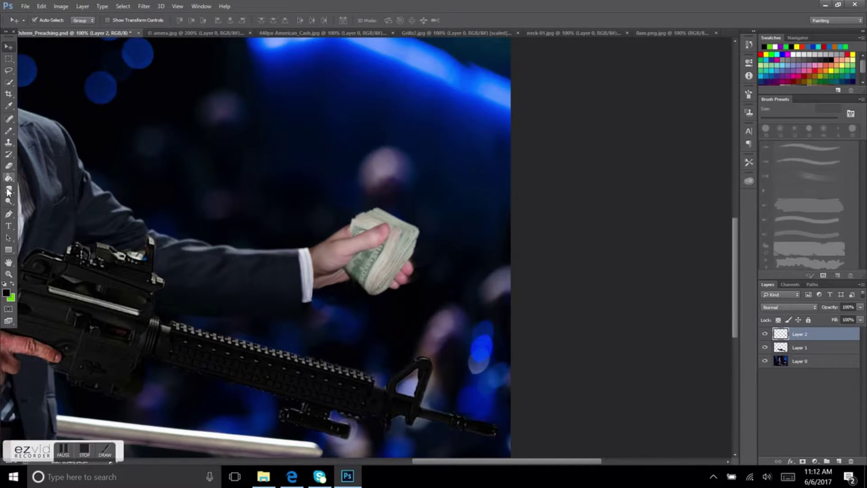
pyautogui.scroll(2, 175, 284)
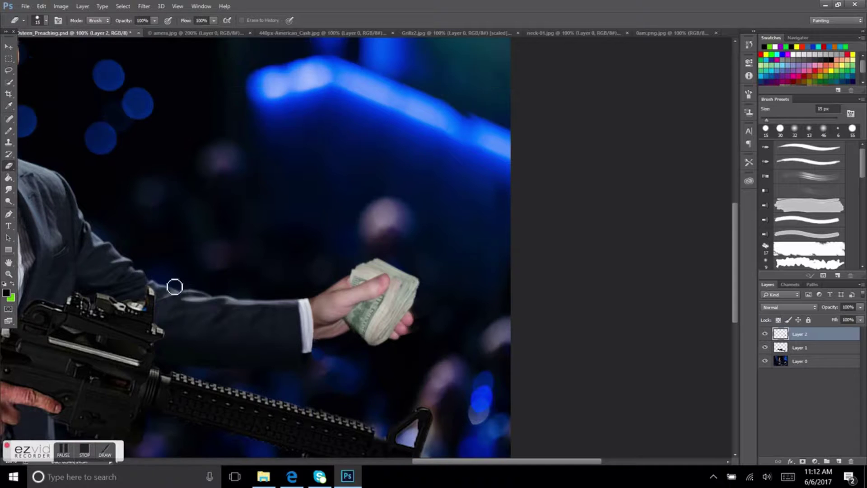
pyautogui.hotkey('ctrl', 't')
pyautogui.click(410, 19)
pyautogui.hotkey('ctrl', '-')
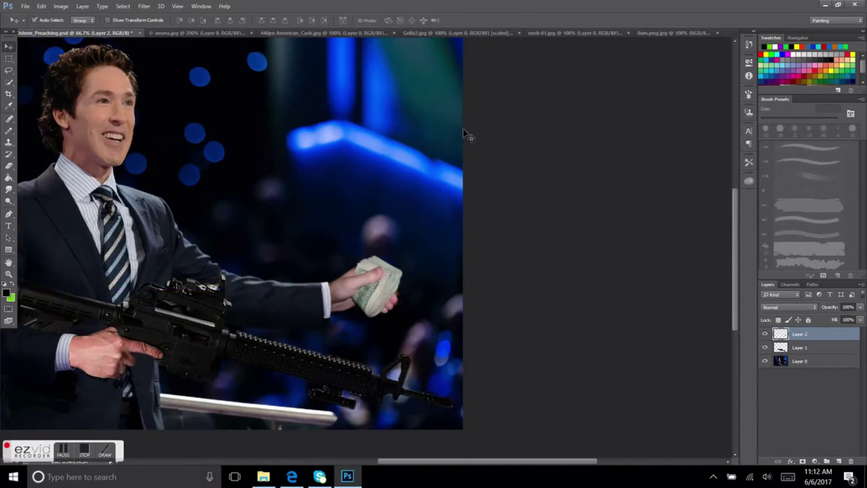
pyautogui.hotkey('ctrl', '+')
pyautogui.hotkey('ctrl', '+')
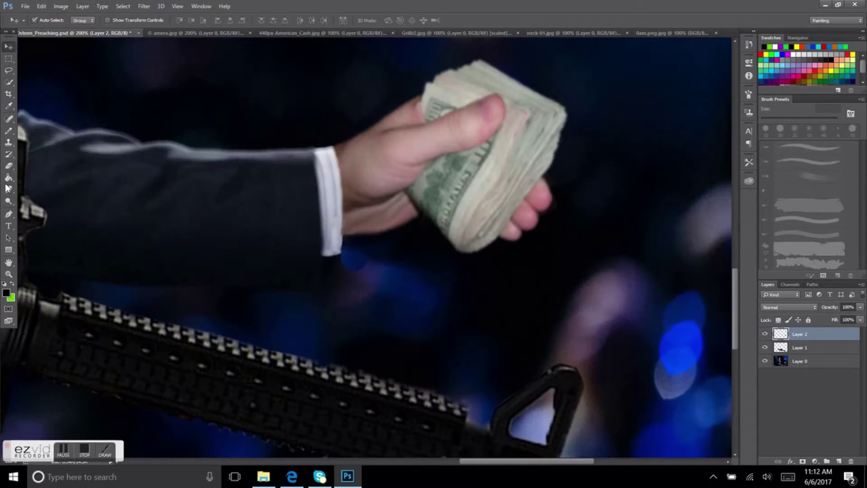
# Blend the wrist into the cuff and adjust the cash hand's Hue/Saturation.
pyautogui.press('r')
pyautogui.scroll(1, 164, 180)
pyautogui.press('e')
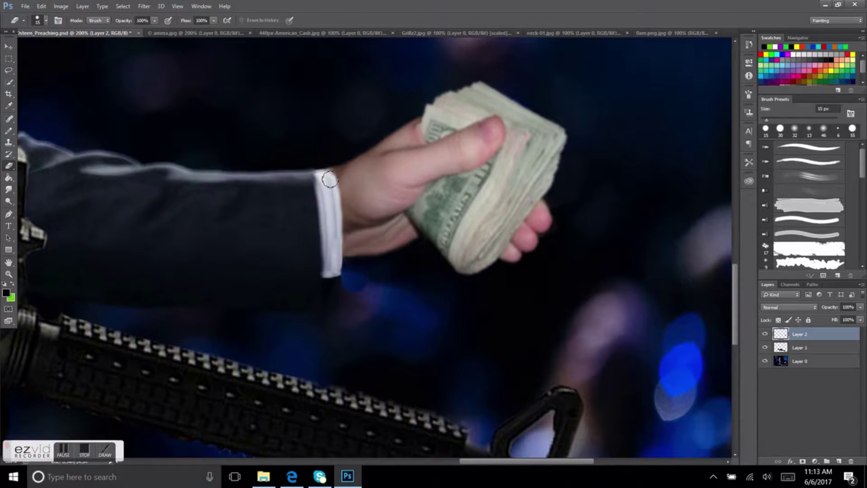
pyautogui.scroll(-1, 251, 136)
pyautogui.hotkey('ctrl', '-')
pyautogui.hotkey('ctrl', '-')
pyautogui.hotkey('ctrl', '-')
pyautogui.click(61, 6)
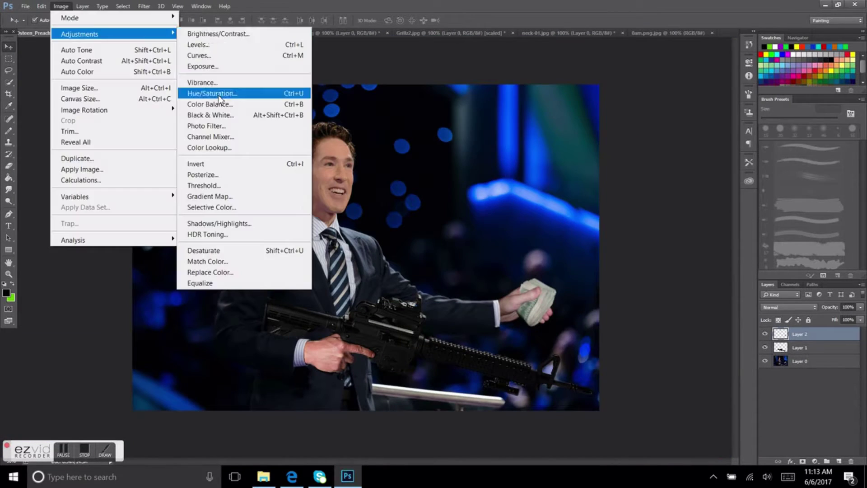
pyautogui.click(222, 91)
pyautogui.press('Return')
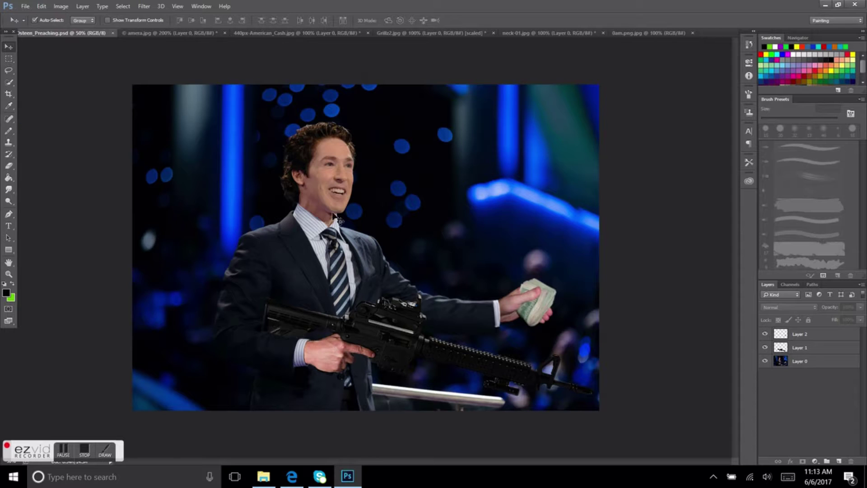
pyautogui.click(397, 33)
# Copy the gold tooth from Grillz2 and paste it into the preacher composite.
pyautogui.press('w')
pyautogui.click(330, 265)
pyautogui.hotkey('ctrl', 'c')
pyautogui.click(68, 33)
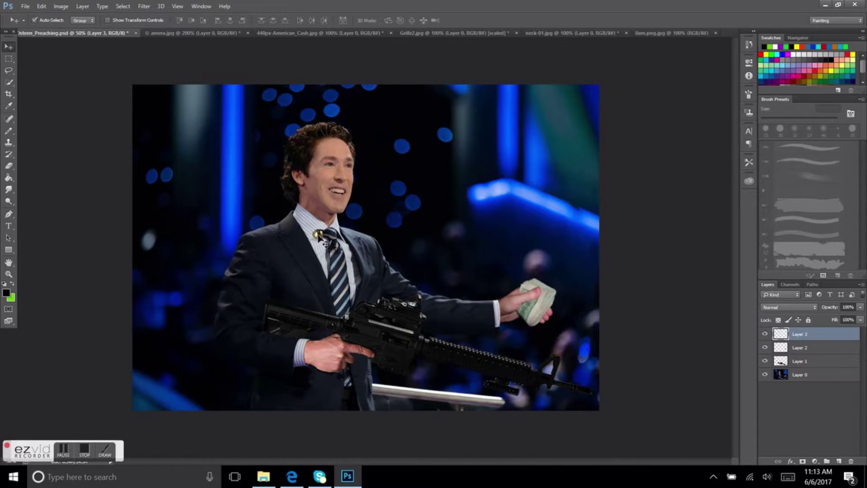
pyautogui.hotkey('ctrl', 'v')
pyautogui.hotkey('ctrl', '+')
pyautogui.hotkey('ctrl', '+')
pyautogui.hotkey('ctrl', '+')
pyautogui.press('v')
# Free Transform the gold tooth, shrinking and narrowing it onto one upper front tooth.
pyautogui.hotkey('ctrl', 't')
pyautogui.moveTo(423, 275)
pyautogui.mouseDown()
pyautogui.moveTo(387, 299)
pyautogui.moveTo(465, 307)
pyautogui.mouseUp()
pyautogui.press('Return')
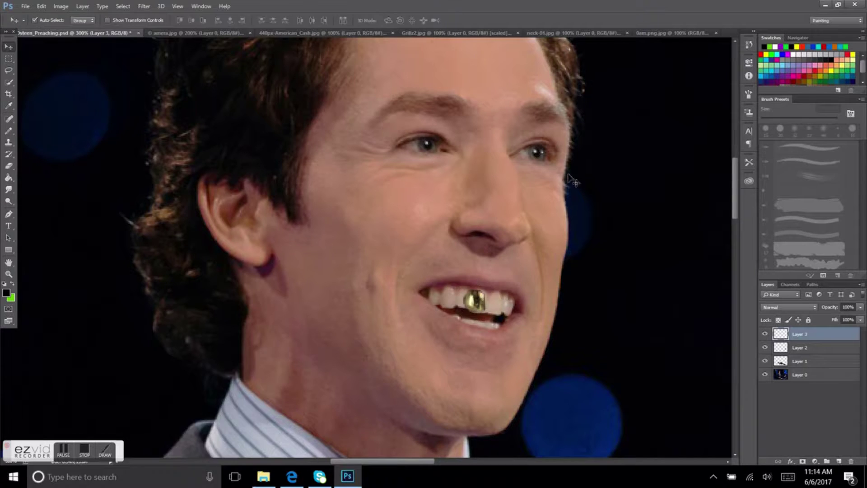
pyautogui.hotkey('ctrl', '+')
pyautogui.hotkey('ctrl', 't')
pyautogui.moveTo(441, 242); pyautogui.dragTo(436, 241)
pyautogui.press('Return')
# Clean up stray gold around the tooth with Eraser, Smudge and Clone Stamp.
pyautogui.press('e')
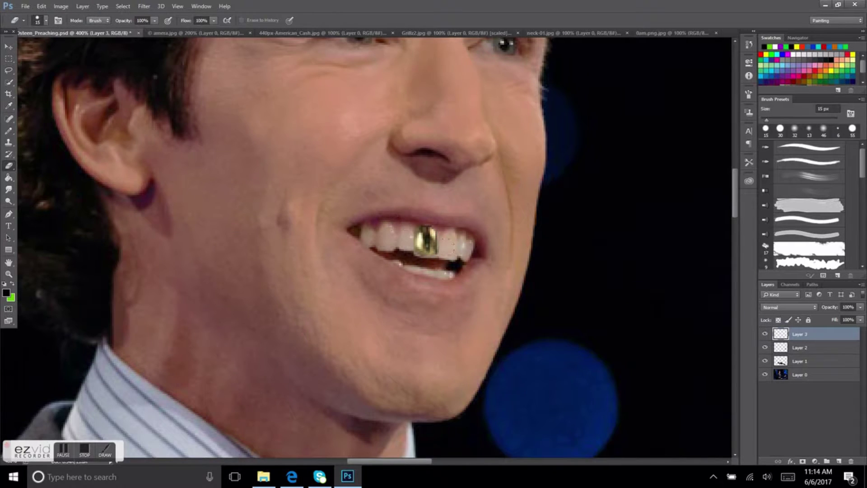
pyautogui.click(9, 189)
pyautogui.click(9, 166)
pyautogui.press('r')
pyautogui.press('e')
pyautogui.press('s')
# Apply Brightness/Contrast on the original photo layer and touch up the tooth edges.
pyautogui.click(800, 374)
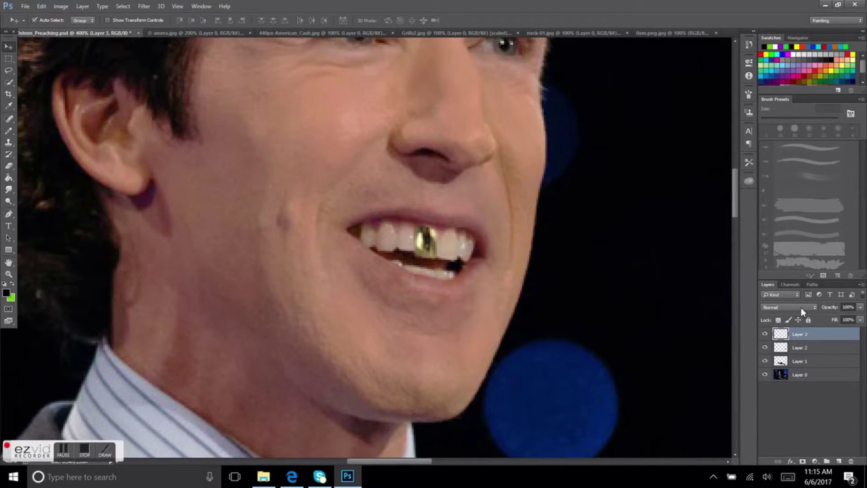
pyautogui.click(61, 6)
pyautogui.click(329, 34)
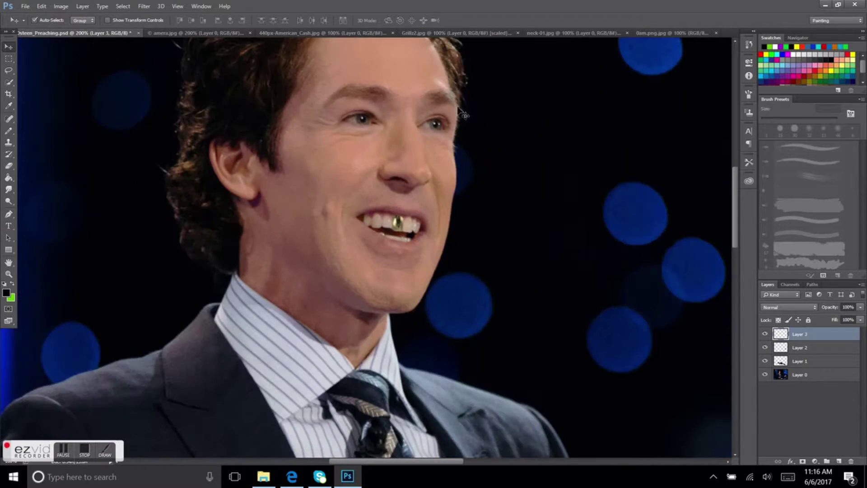
pyautogui.hotkey('ctrl', '+')
pyautogui.press('r')
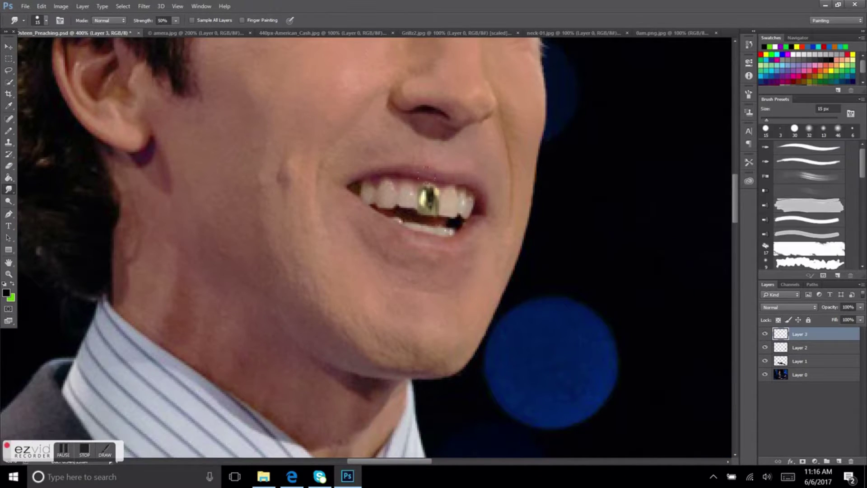
pyautogui.hotkey('ctrl', '-')
pyautogui.press('e')
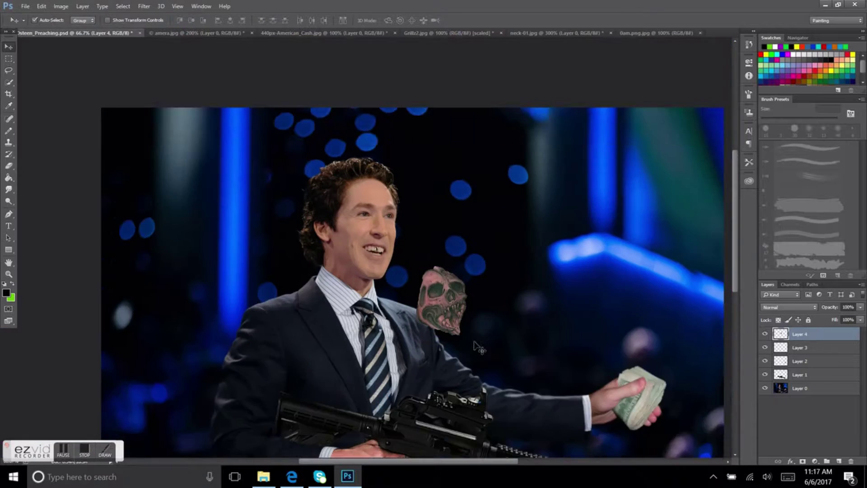
# Scale, rotate and place the skull image on the side of the preacher's neck.
pyautogui.hotkey('ctrl', '+')
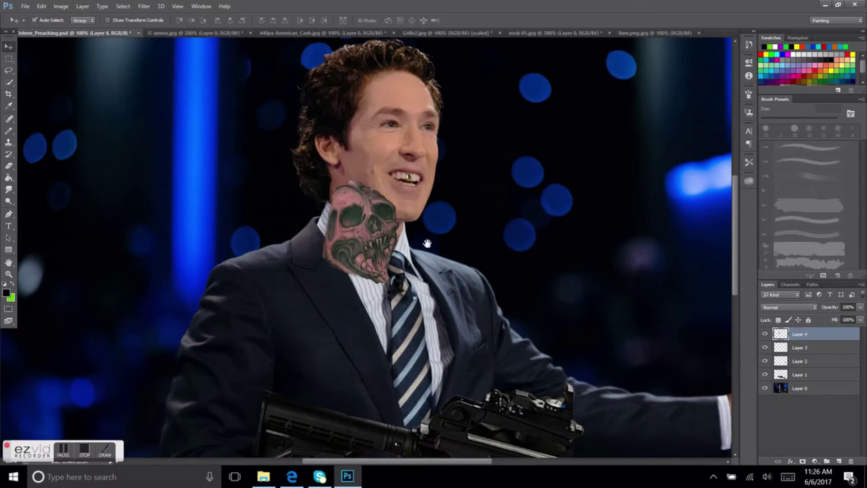
pyautogui.hotkey('ctrl', 't')
pyautogui.moveTo(384, 251)
pyautogui.mouseDown()
pyautogui.moveTo(363, 261)
pyautogui.moveTo(350, 207)
pyautogui.mouseUp()
pyautogui.click(411, 21)
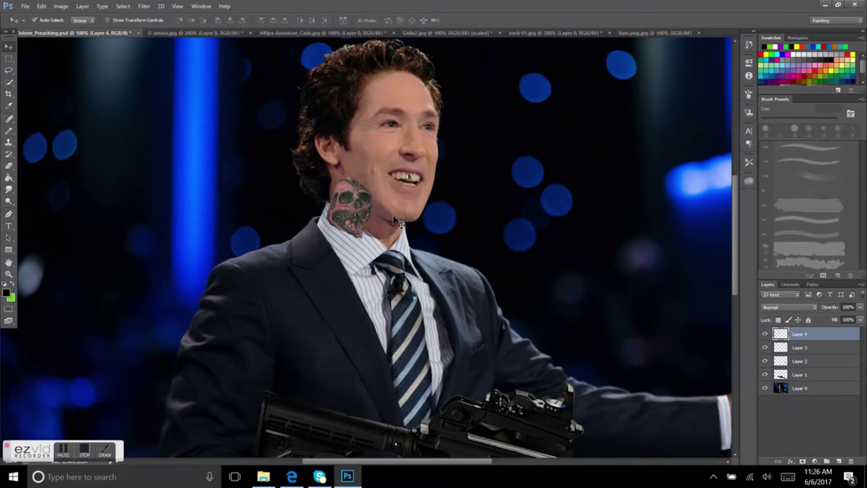
# Erase the skull where it overlaps the shirt collar, then restore 100% opacity.
pyautogui.hotkey('ctrl', '+')
pyautogui.press('4')
pyautogui.press('4')
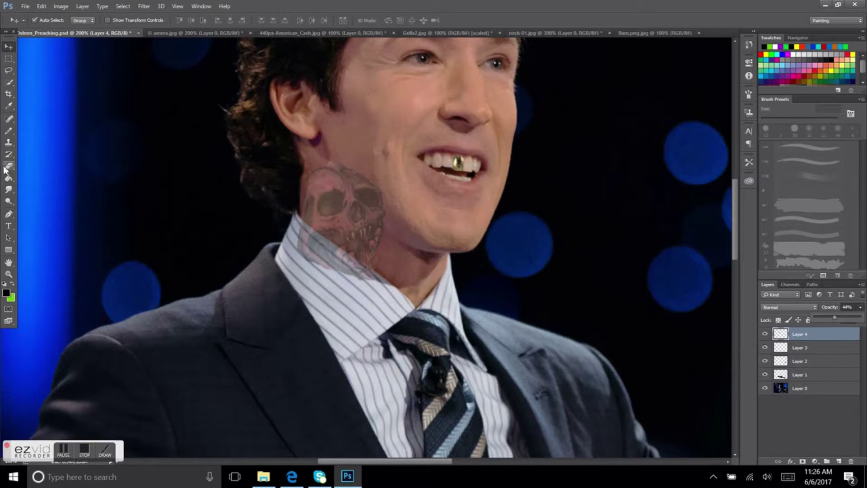
pyautogui.press('e')
pyautogui.moveTo(314, 238); pyautogui.dragTo(343, 263)
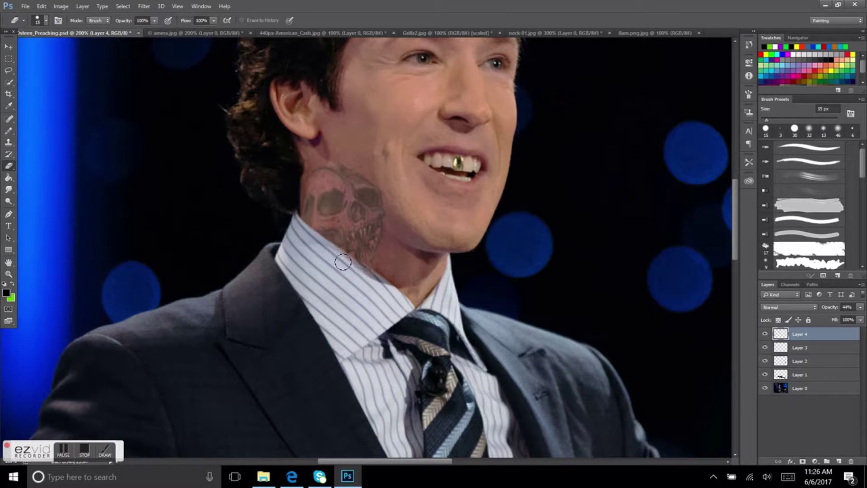
pyautogui.write('100')
pyautogui.press('Return')
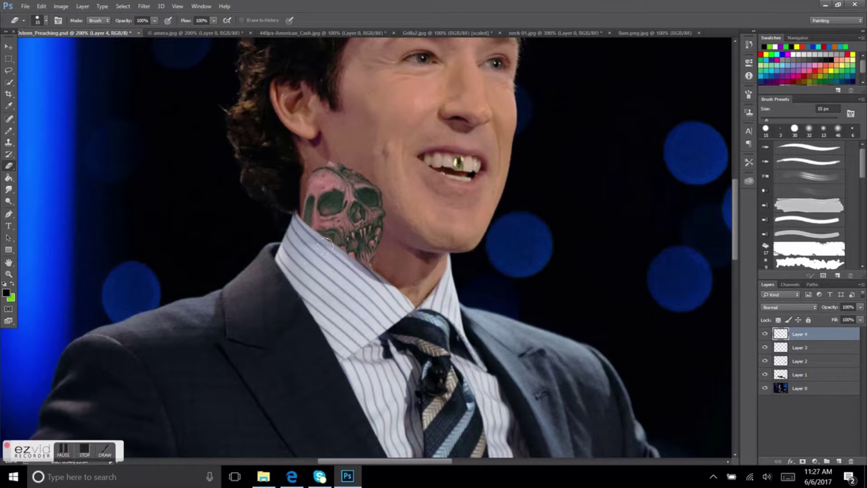
# Warp the skull tattoo to follow the neck and erase its edges.
pyautogui.hotkey('ctrl', 't')
pyautogui.click(382, 20)
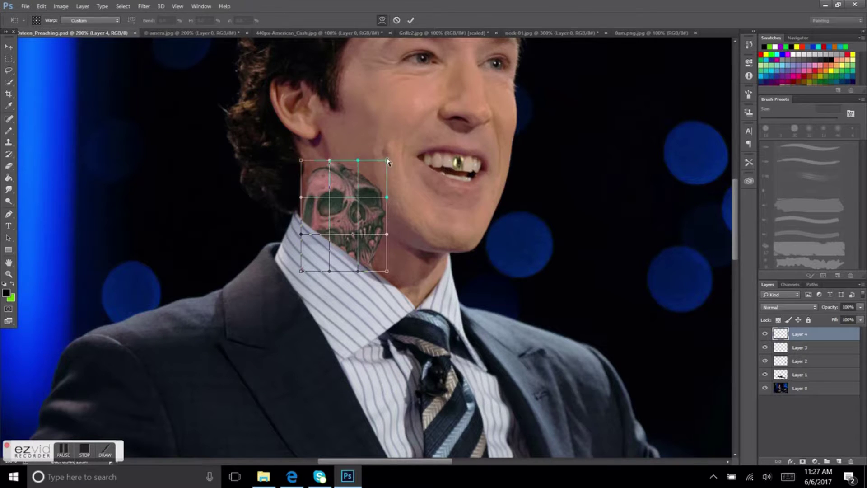
pyautogui.press('Return')
pyautogui.press('e')
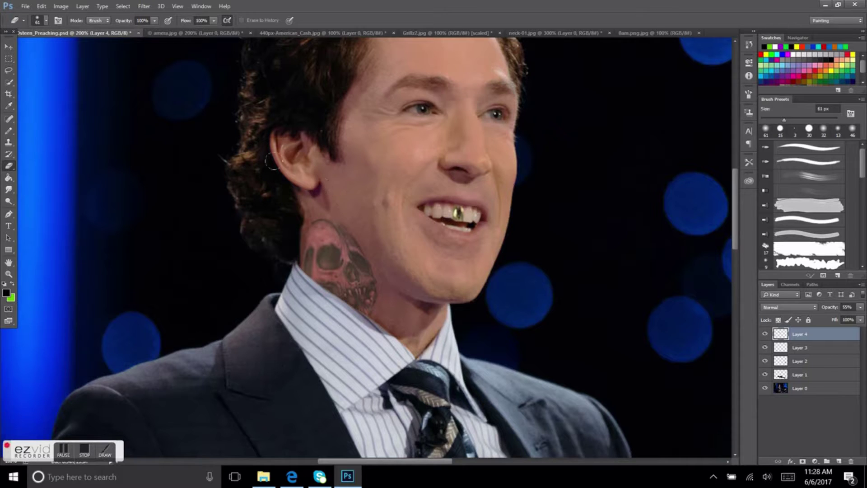
pyautogui.scroll(2, 328, 165)
pyautogui.hotkey('ctrl', '-')
pyautogui.click(25, 6)
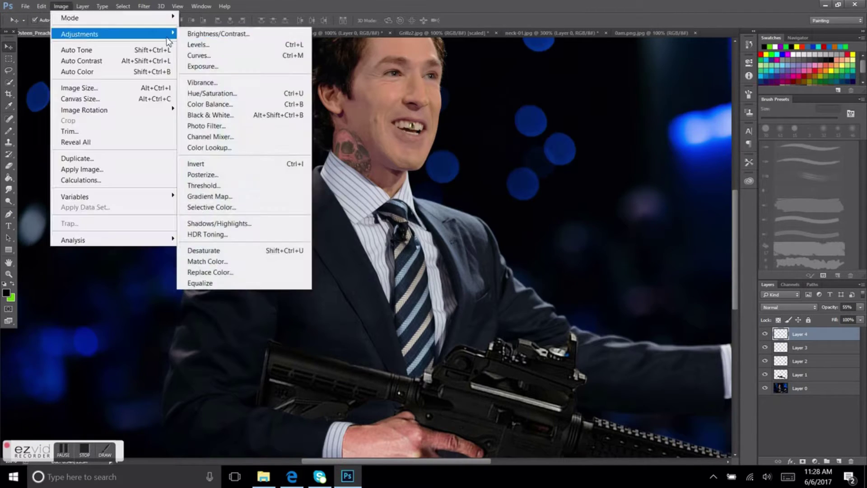
# Lower the skull tattoo's saturation to -12 and set Layer 4 opacity to 49%.
pyautogui.click(343, 30)
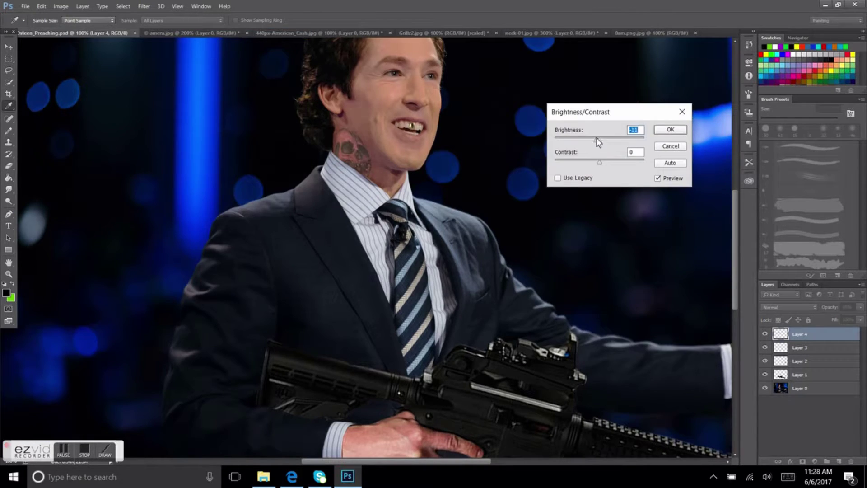
pyautogui.press('Return')
pyautogui.click(61, 7)
pyautogui.click(217, 86)
pyautogui.moveTo(556, 176); pyautogui.dragTo(552, 181)
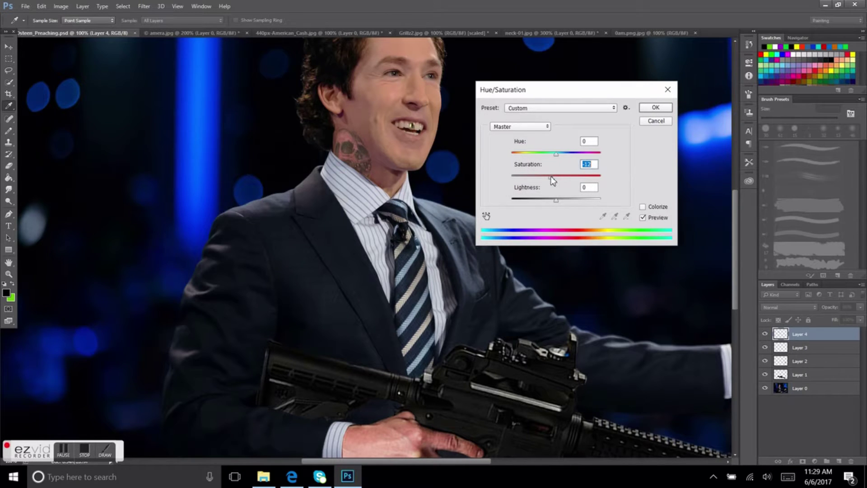
pyautogui.press('Return')
pyautogui.click(61, 7)
pyautogui.click(217, 35)
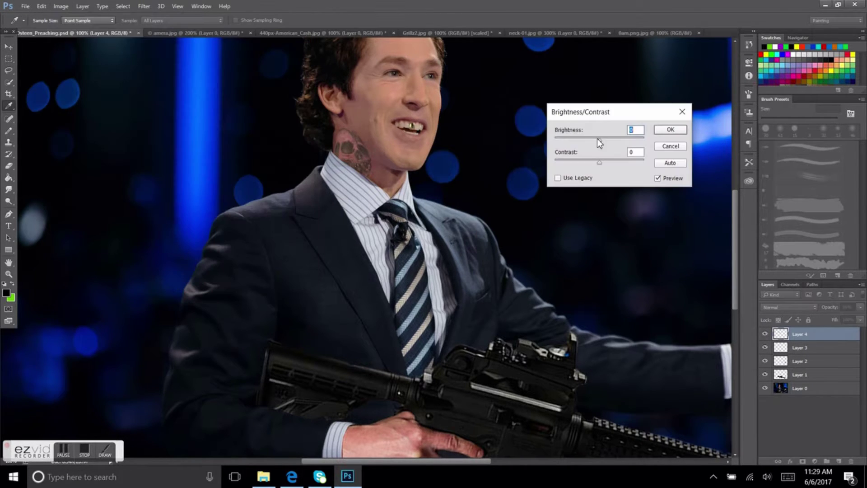
pyautogui.click(657, 131)
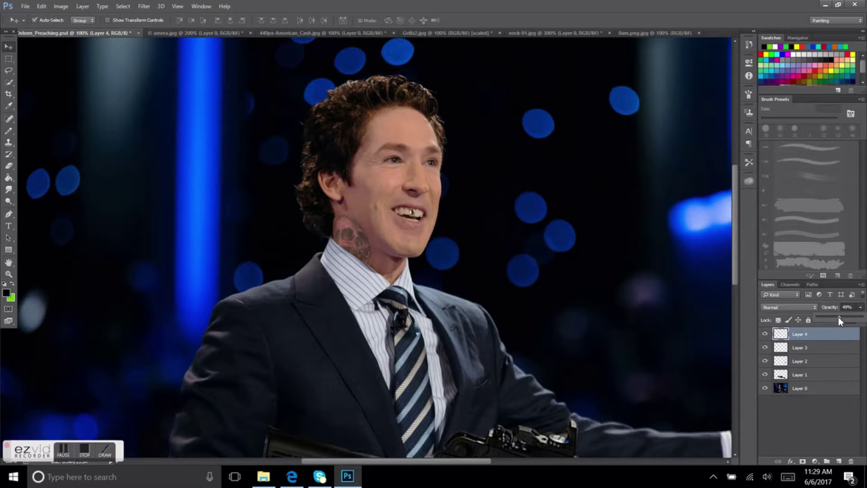
# Soften the tattoo's edges into the neck with Eraser and Smudge.
pyautogui.scroll(3, 281, 188)
pyautogui.press('e')
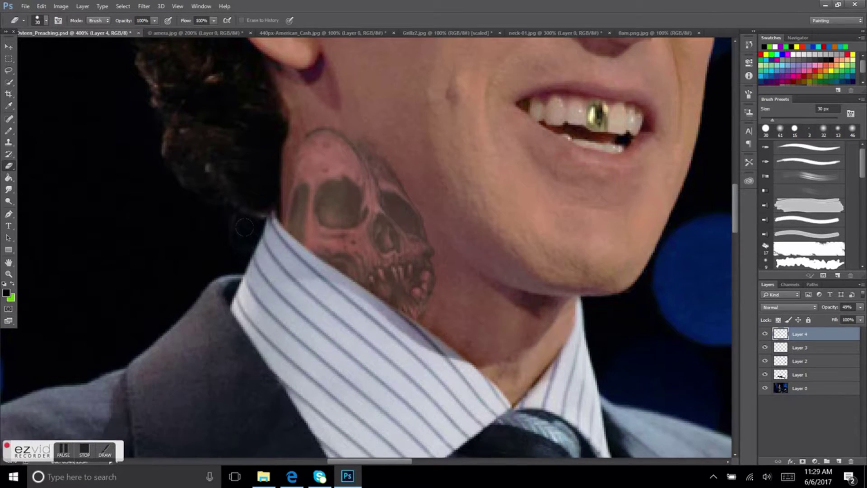
pyautogui.scroll(2, 316, 226)
pyautogui.click(9, 190)
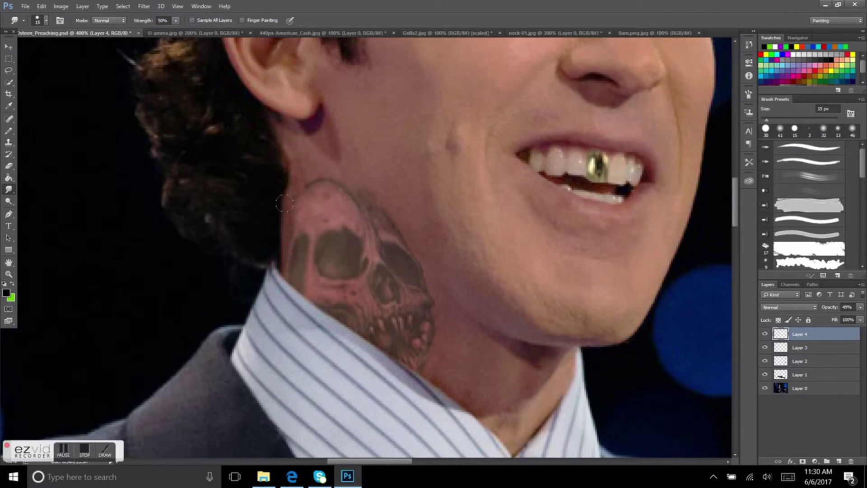
pyautogui.scroll(2, 355, 199)
pyautogui.scroll(2, 356, 199)
# Try Gaussian Blur, cancel it, and bring the 0am.png.jpg rifles image forward.
pyautogui.click(61, 6)
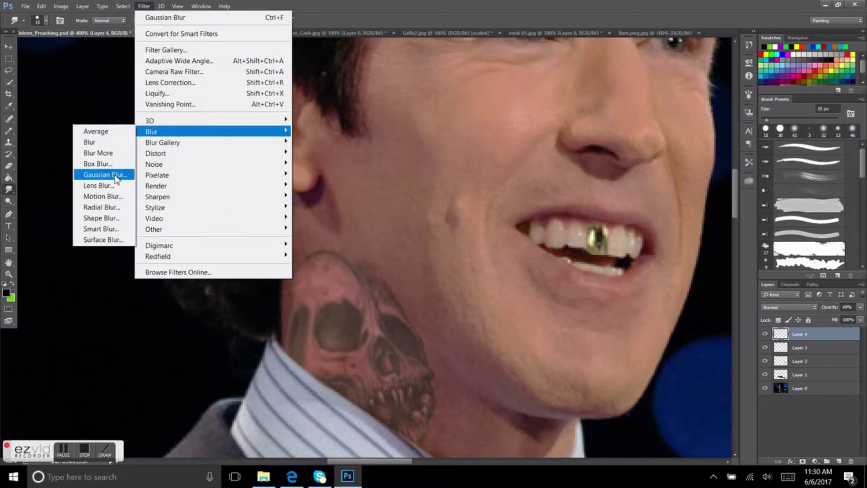
pyautogui.click(104, 171)
pyautogui.press('Escape')
pyautogui.hotkey('ctrl', '0')
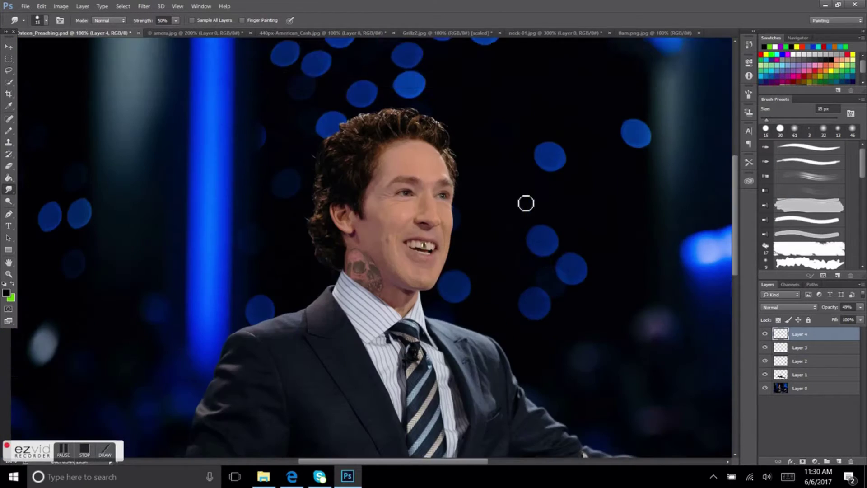
pyautogui.hotkey('ctrl', 'shift', 'Tab')
# Paste the rifle magazine into the composite as Layer 5 and desaturate it.
pyautogui.press('v')
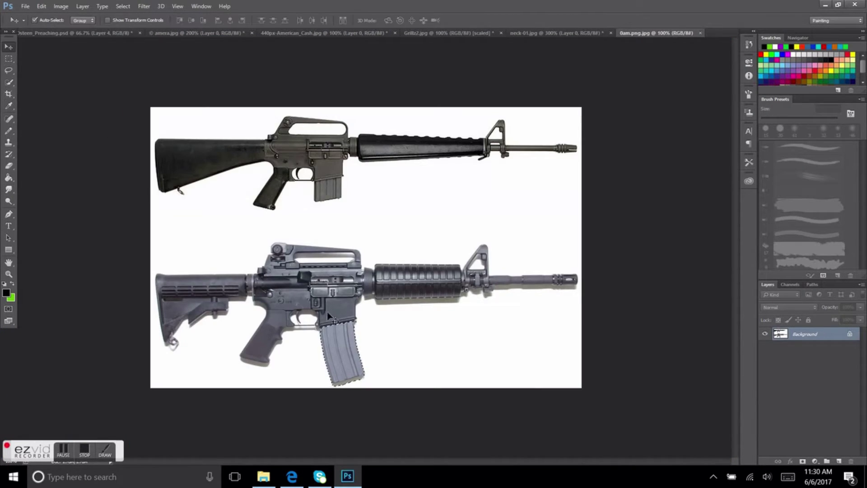
pyautogui.hotkey('ctrl', 'Tab')
pyautogui.click(25, 6)
pyautogui.click(282, 95)
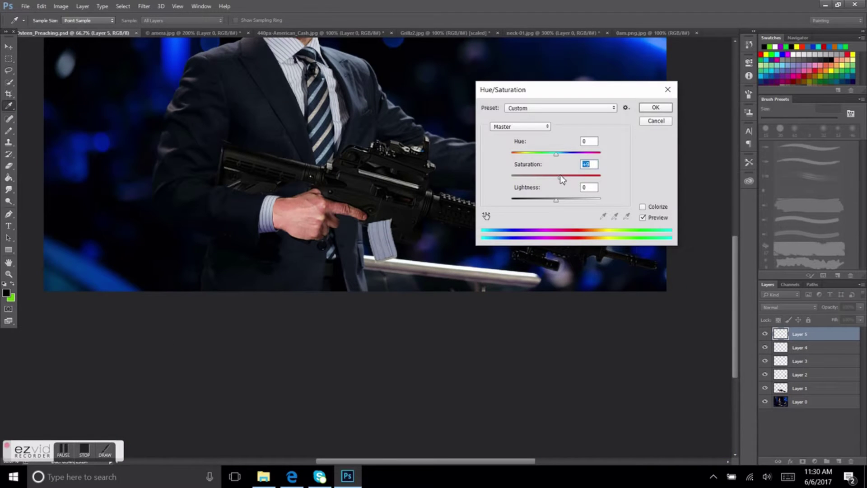
pyautogui.moveTo(541, 199); pyautogui.dragTo(519, 199)
pyautogui.press('Return')
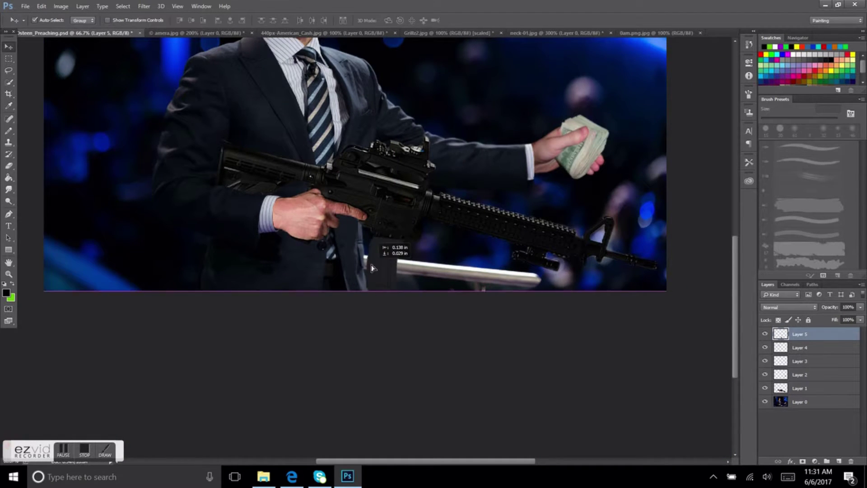
# Move the magazine under the preacher's rifle and darken it with Brightness/Contrast.
pyautogui.moveTo(379, 280); pyautogui.dragTo(378, 224)
pyautogui.click(61, 6)
pyautogui.click(181, 25)
pyautogui.press('Return')
pyautogui.scroll(2, 384, 262)
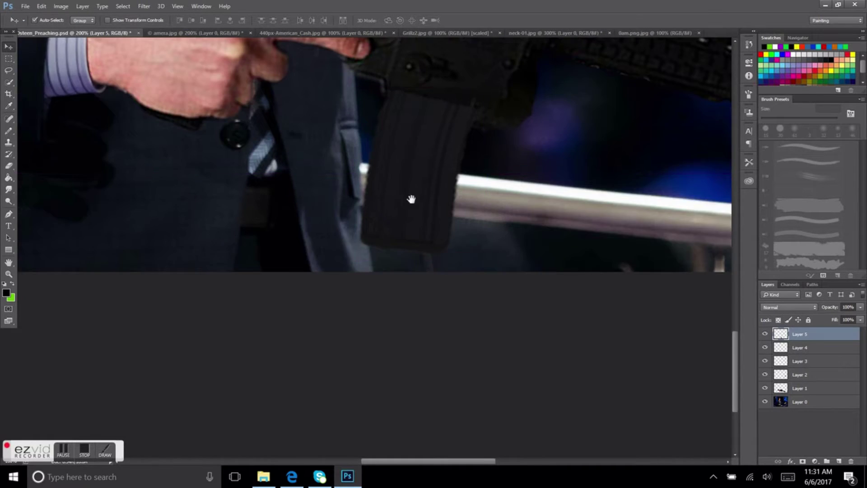
# Erase the magazine's ragged left and right edges on Layer 5 to reveal the rail.
pyautogui.press('e')
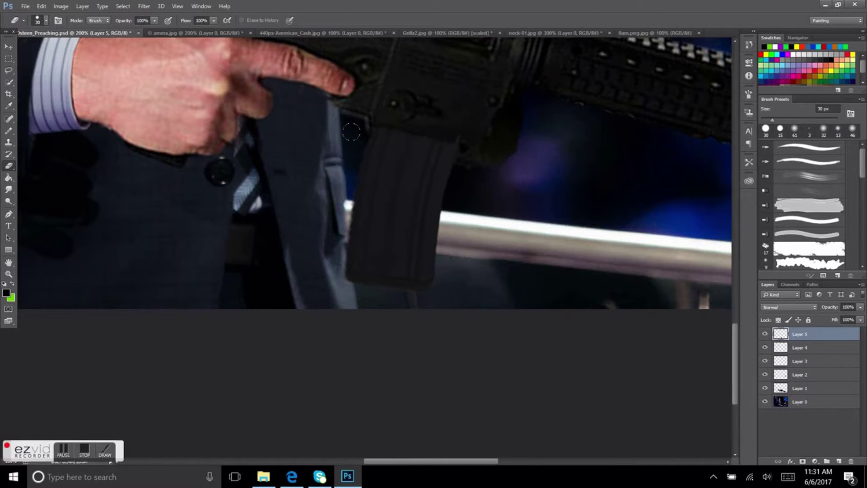
pyautogui.moveTo(353, 201); pyautogui.dragTo(352, 244)
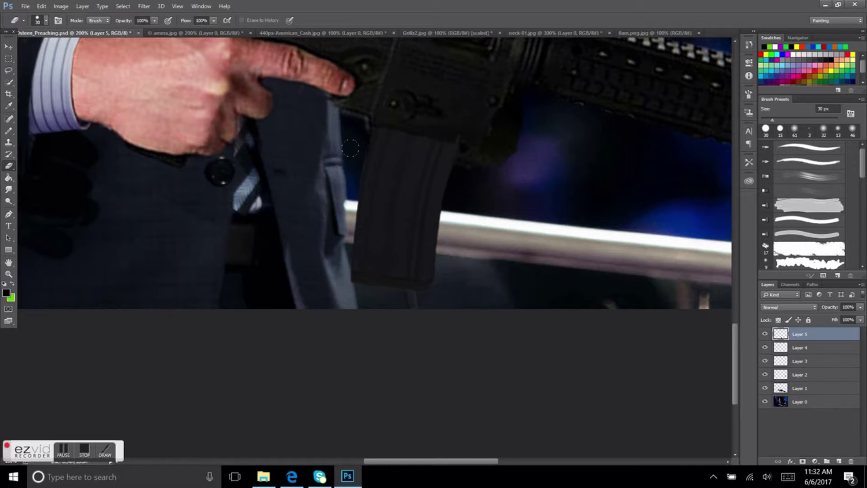
pyautogui.moveTo(440, 211); pyautogui.dragTo(434, 275)
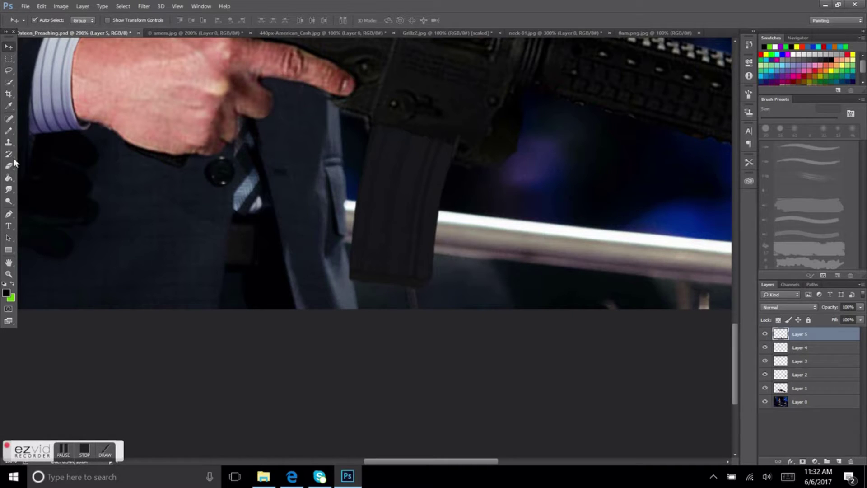
pyautogui.scroll(1, 437, 289)
pyautogui.scroll(5, 438, 295)
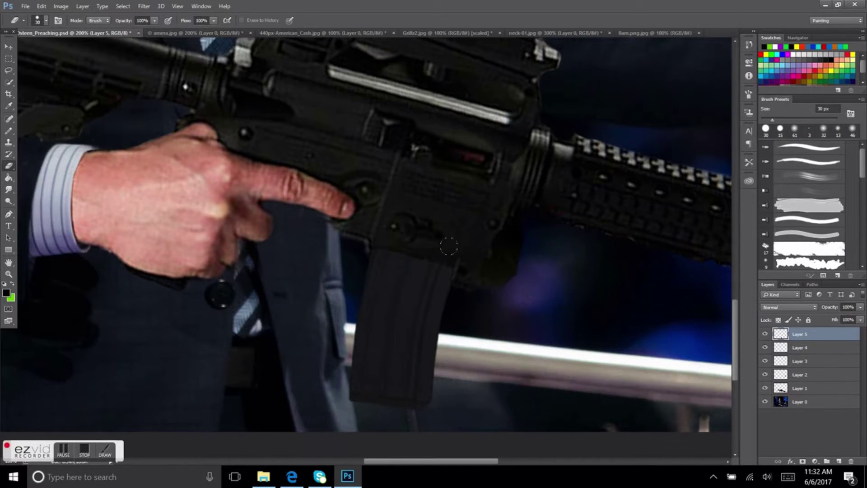
pyautogui.scroll(3, 448, 246)
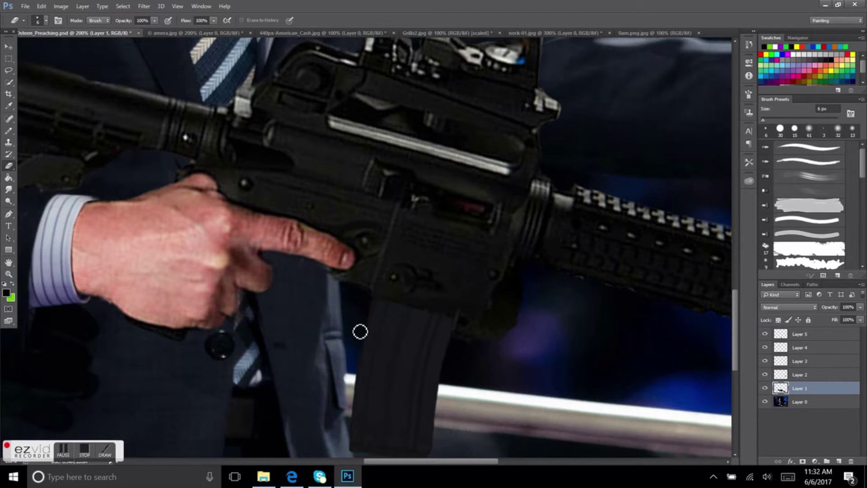
# Erase the dark fringe inside the front sight and the strip between rail and flashlight.
pyautogui.hscroll(10, 579, 312)
pyautogui.scroll(-3, 522, 254)
pyautogui.hscroll(4, 551, 236)
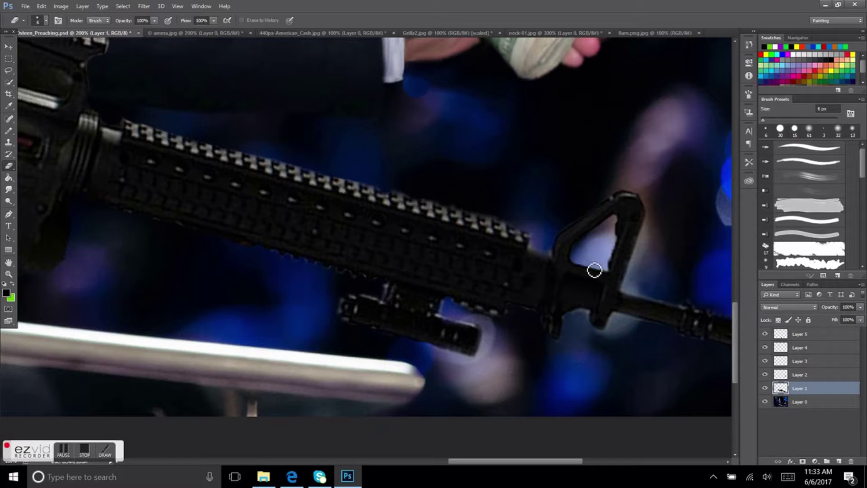
pyautogui.moveTo(618, 224); pyautogui.dragTo(613, 269)
pyautogui.scroll(1, 659, 257)
pyautogui.scroll(-3, 587, 259)
pyautogui.hscroll(3, 507, 263)
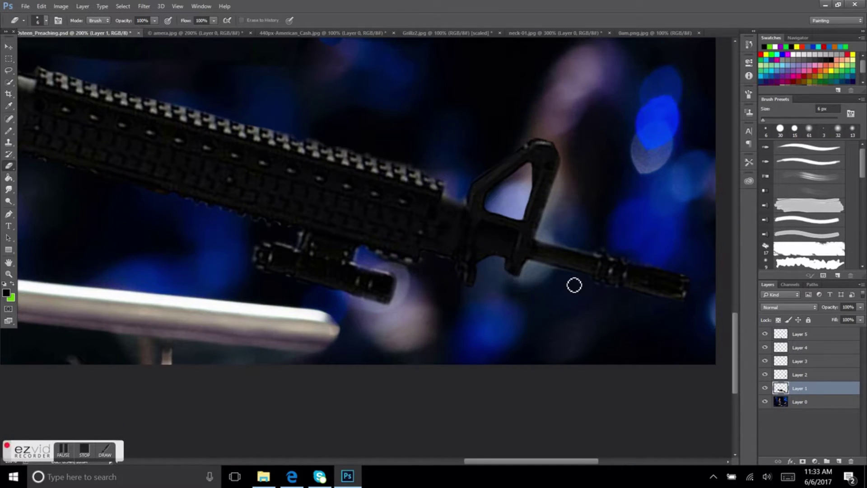
pyautogui.hscroll(9, 208, 149)
pyautogui.scroll(-4, 449, 238)
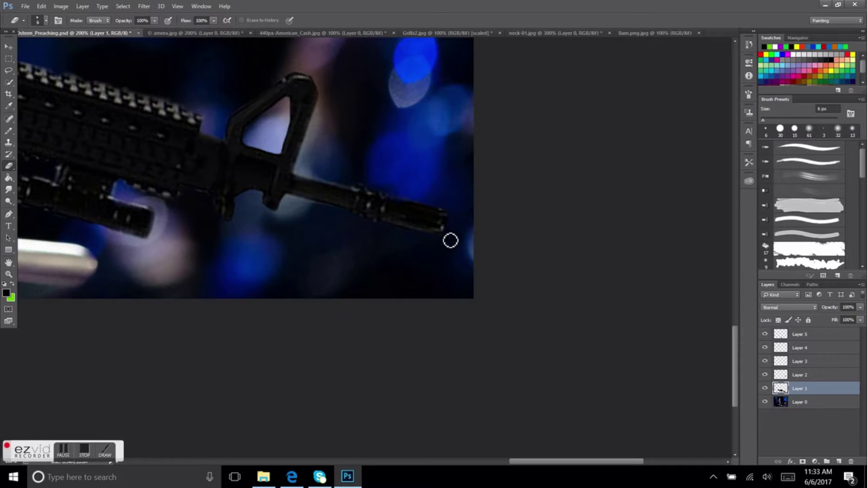
pyautogui.hscroll(-10, 288, 176)
pyautogui.moveTo(333, 171); pyautogui.dragTo(337, 163)
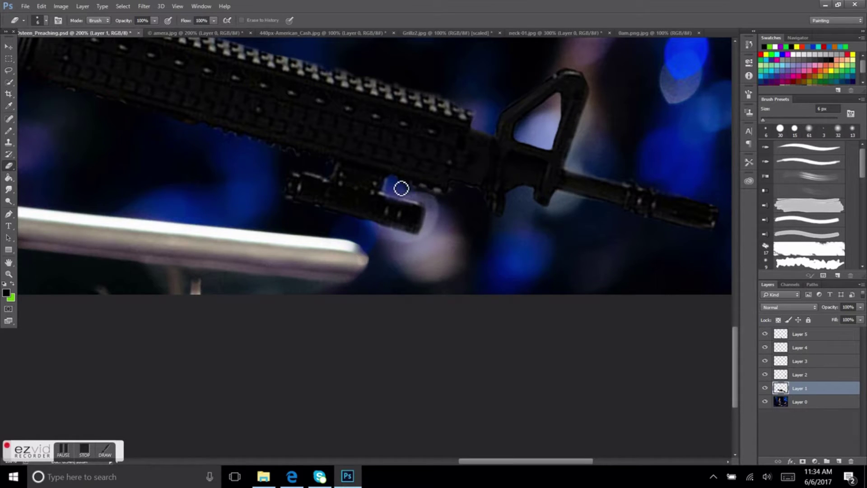
# Trim the rifle stock's top edge and remove the orange patch beside the rear sight.
pyautogui.scroll(3, 445, 196)
pyautogui.hscroll(-10, 445, 197)
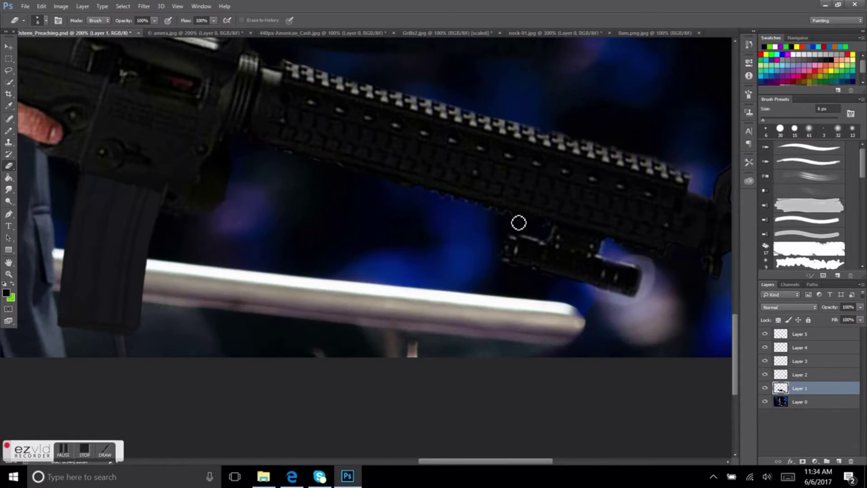
pyautogui.scroll(2, 441, 201)
pyautogui.hscroll(-6, 474, 216)
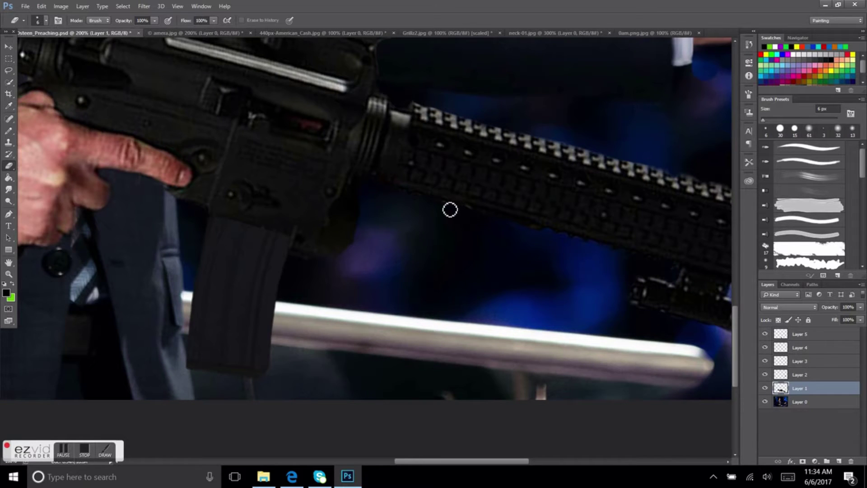
pyautogui.hscroll(-6, 541, 236)
pyautogui.scroll(5, 161, 152)
pyautogui.hscroll(-12, 161, 151)
pyautogui.moveTo(153, 185); pyautogui.dragTo(343, 129)
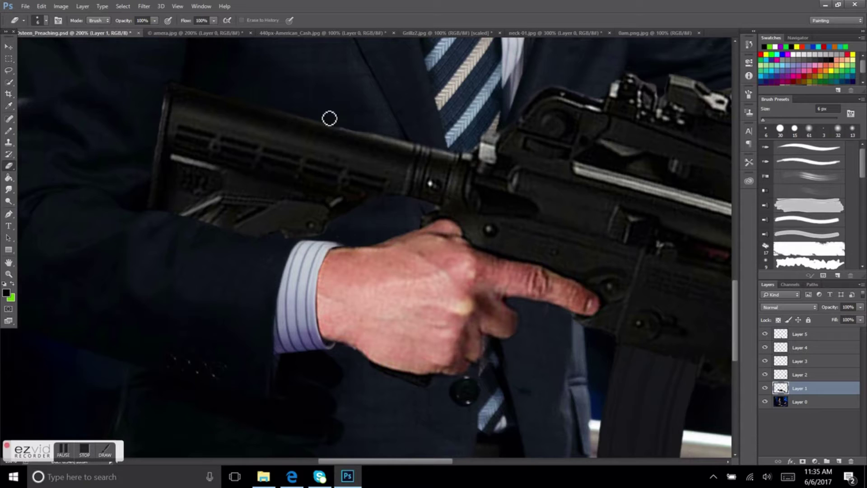
pyautogui.moveTo(551, 128); pyautogui.dragTo(377, 126)
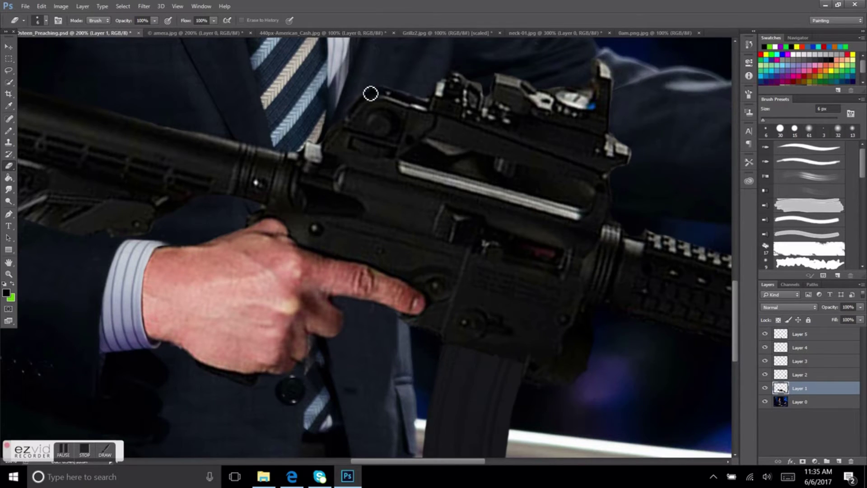
pyautogui.scroll(3, 405, 165)
pyautogui.hscroll(4, 406, 165)
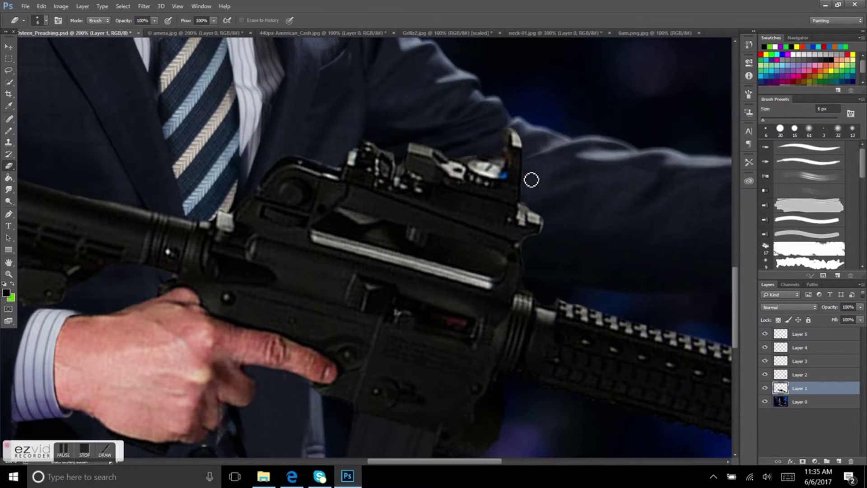
pyautogui.moveTo(512, 133); pyautogui.dragTo(506, 157)
pyautogui.scroll(-4, 415, 147)
pyautogui.hscroll(6, 385, 128)
pyautogui.hotkey('ctrl', '0')
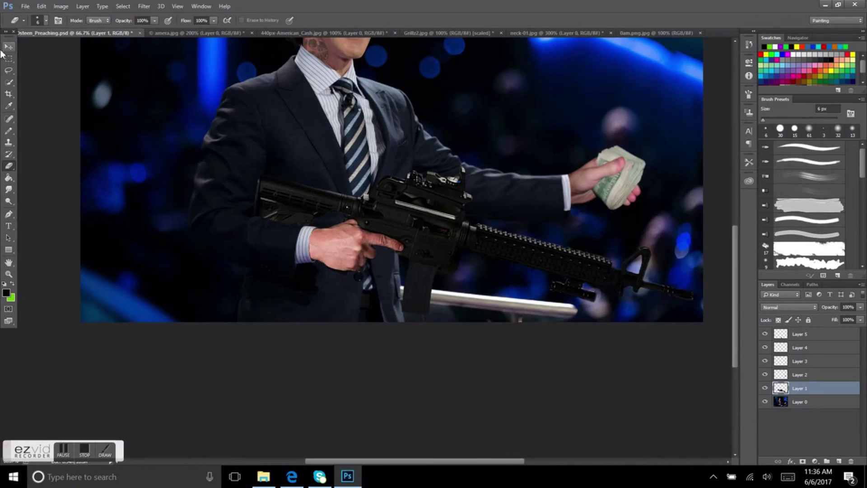
# Sharpen the rifle layer with Unsharp Mask.
pyautogui.click(144, 6)
pyautogui.click(59, 252)
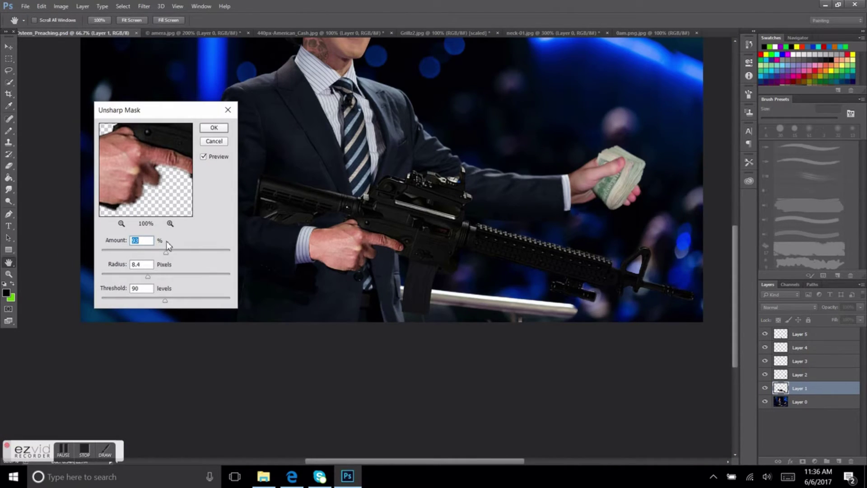
pyautogui.click(214, 127)
pyautogui.scroll(3, 139, 126)
# Select the gripping hand and lower its contrast to -50 with Brightness/Contrast.
pyautogui.press('w')
pyautogui.click(353, 303)
pyautogui.press('i')
pyautogui.click(61, 6)
pyautogui.click(190, 28)
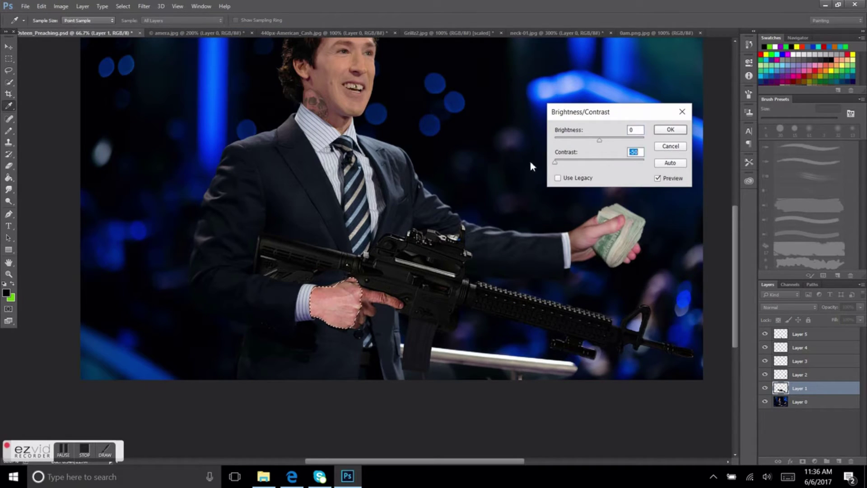
pyautogui.click(657, 131)
# Select the pointing finger and adjust its colour with Hue/Saturation.
pyautogui.moveTo(373, 300); pyautogui.dragTo(395, 302)
pyautogui.click(61, 6)
pyautogui.click(234, 94)
pyautogui.press('Return')
pyautogui.press('w')
pyautogui.scroll(-3, 550, 251)
pyautogui.scroll(5, 316, 226)
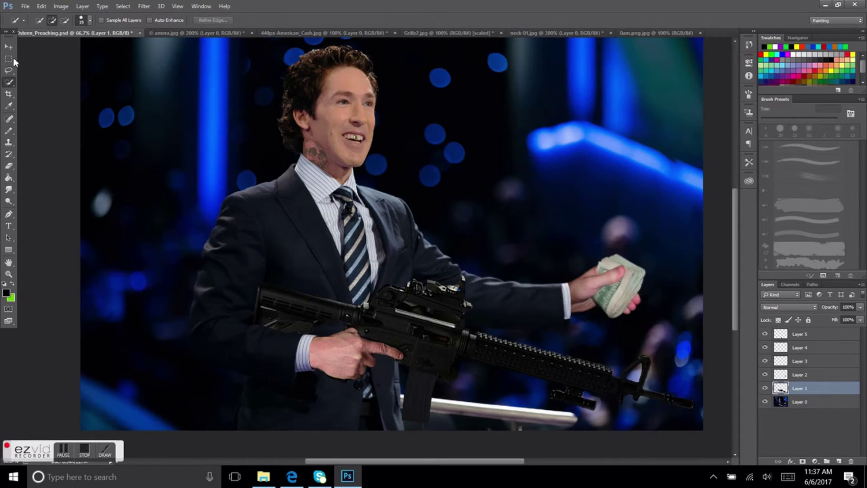
# Lower the face's contrast on Layer 0 with Brightness/Contrast, then deselect.
pyautogui.click(800, 402)
pyautogui.press('i')
pyautogui.click(60, 6)
pyautogui.click(217, 33)
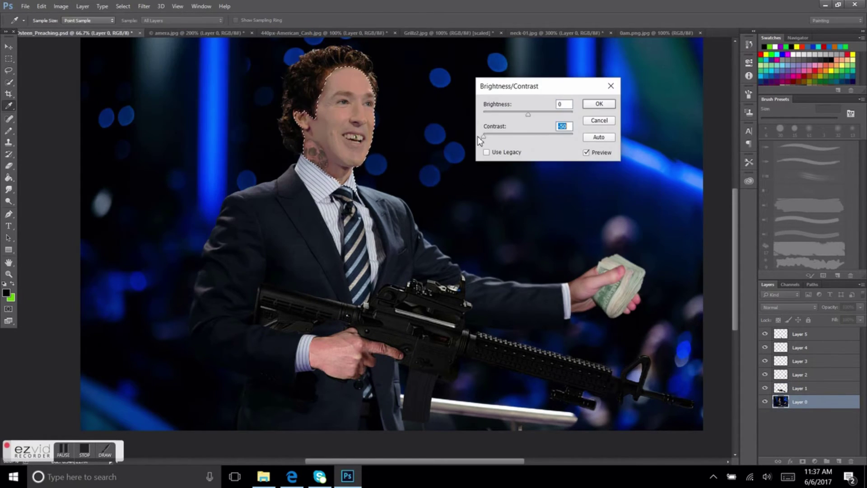
pyautogui.press('Return')
pyautogui.rightClick(352, 86)
pyautogui.click(393, 92)
# Pan and zoom in closely on the gripping hand with the Eraser.
pyautogui.press('w')
pyautogui.moveTo(468, 162); pyautogui.dragTo(372, 238)
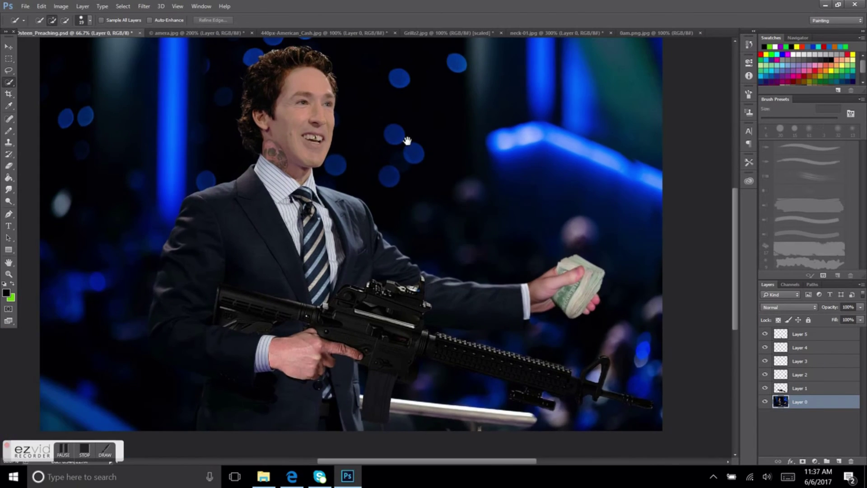
pyautogui.hotkey('ctrl', '+')
pyautogui.press('e')
pyautogui.hotkey('alt', ']')
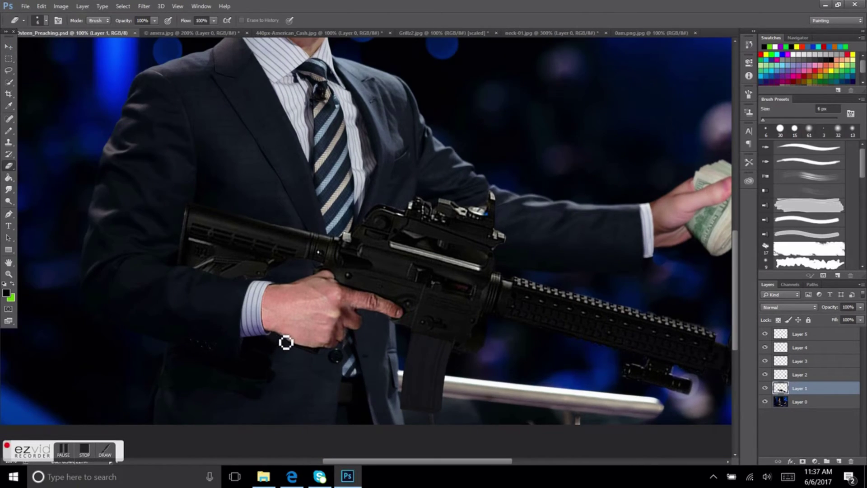
# Zoom to 300% and erase the dark fringe above the gripping hand's shirt cuff.
pyautogui.scroll(2, 351, 380)
pyautogui.hscroll(-5, 348, 132)
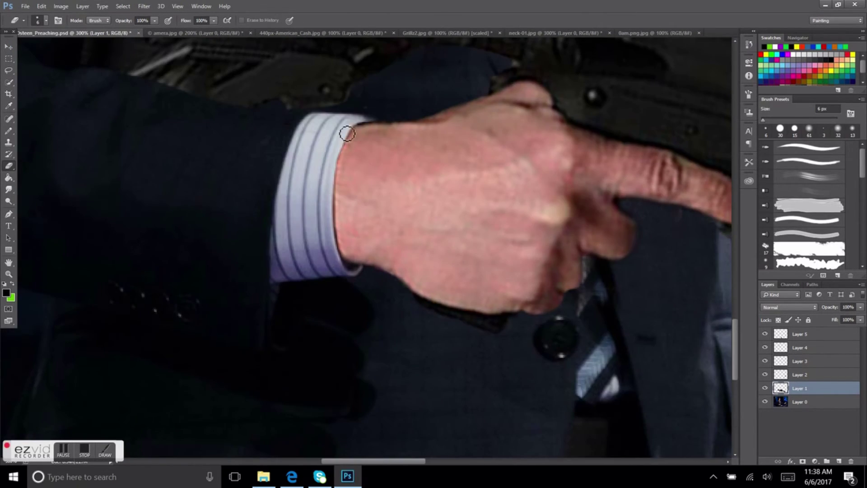
pyautogui.scroll(1, 441, 170)
pyautogui.press('v')
pyautogui.press('e')
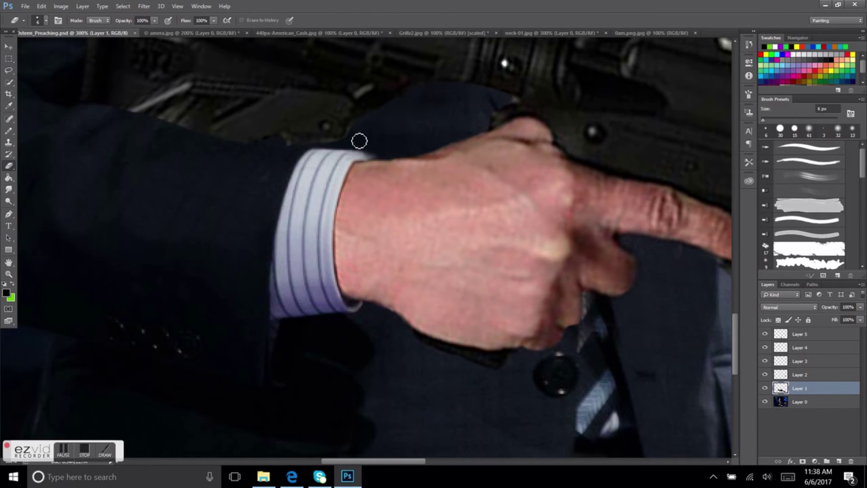
pyautogui.scroll(1, 499, 138)
pyautogui.scroll(1, 453, 246)
pyautogui.hotkey('alt', '[')
pyautogui.press('s')
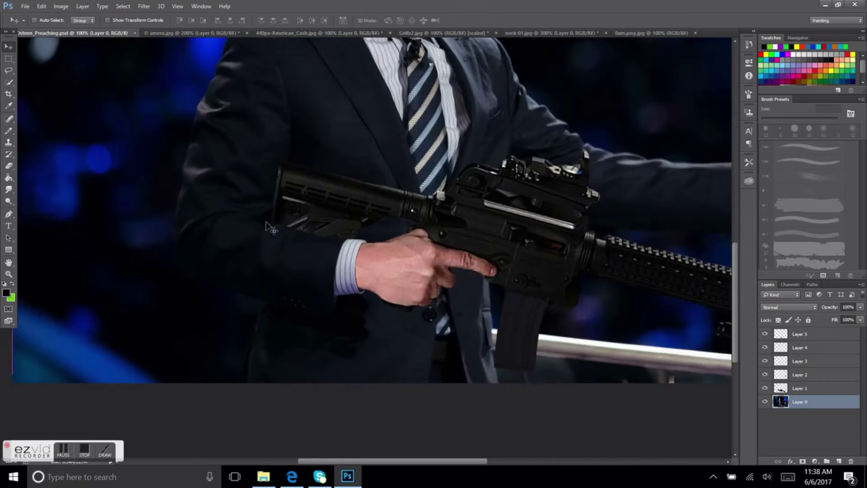